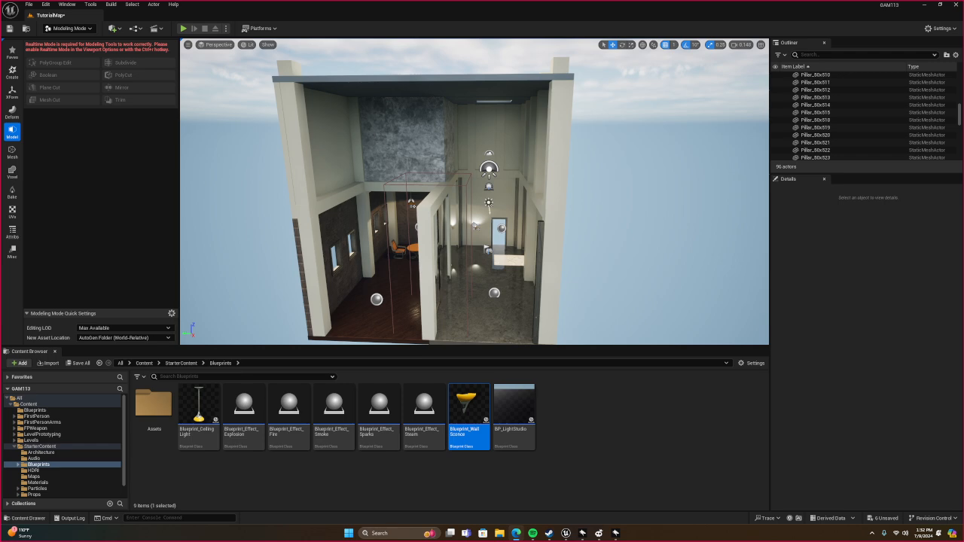
- Examine the two-storey room's interior and the skylight opening in its ceiling
right_click_drag(474, 192, 388, 135)
key("s")
key("w")
key("s")
key("w")
key("w")
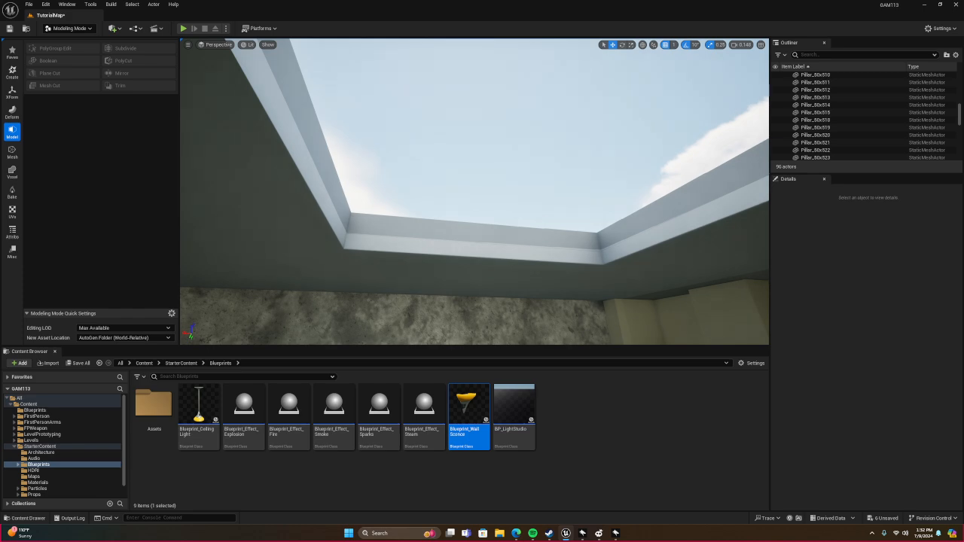
left_click(558, 143)
right_click_drag(527, 113, 349, 93)
key("w")
- Open the concrete outcropping block above the dining area in PolyGroup Edit and review the available mesh editing tools
left_click(426, 126)
key("s")
key("w")
key("w")
key("s")
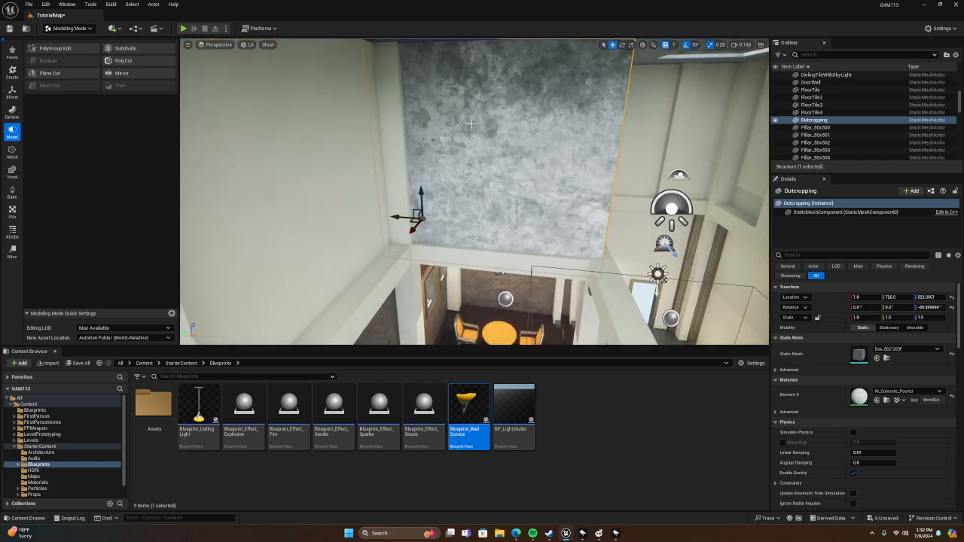
right_click_drag(240, 171, 329, 171)
key("s")
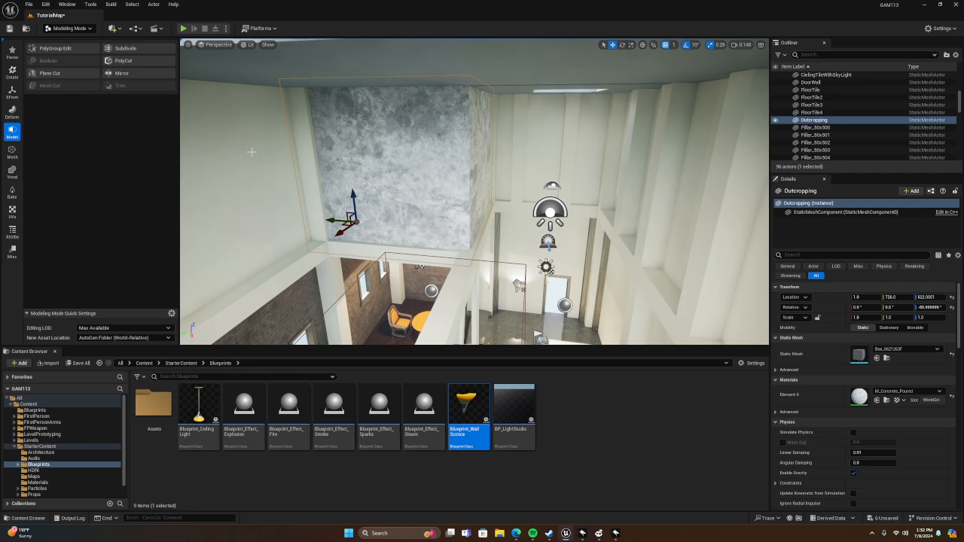
left_click(15, 153)
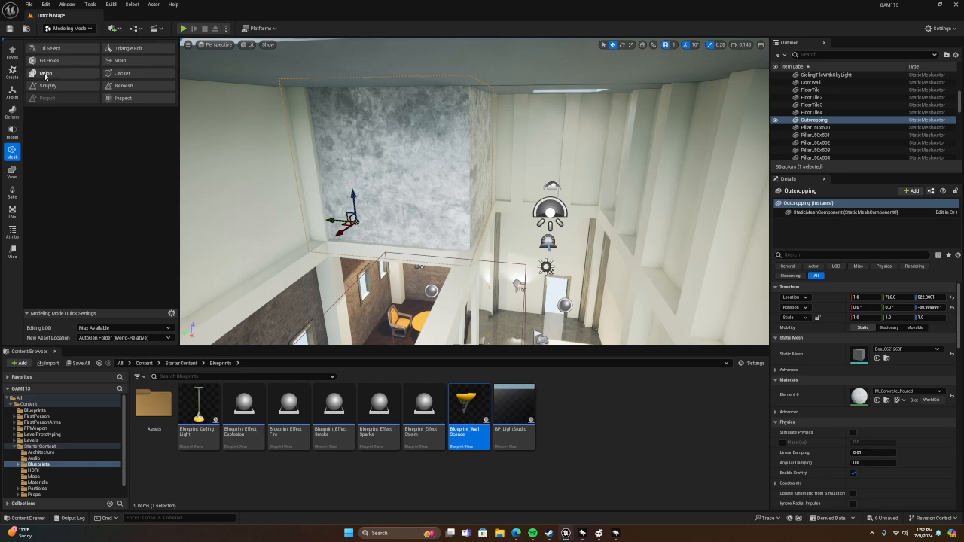
left_click(12, 131)
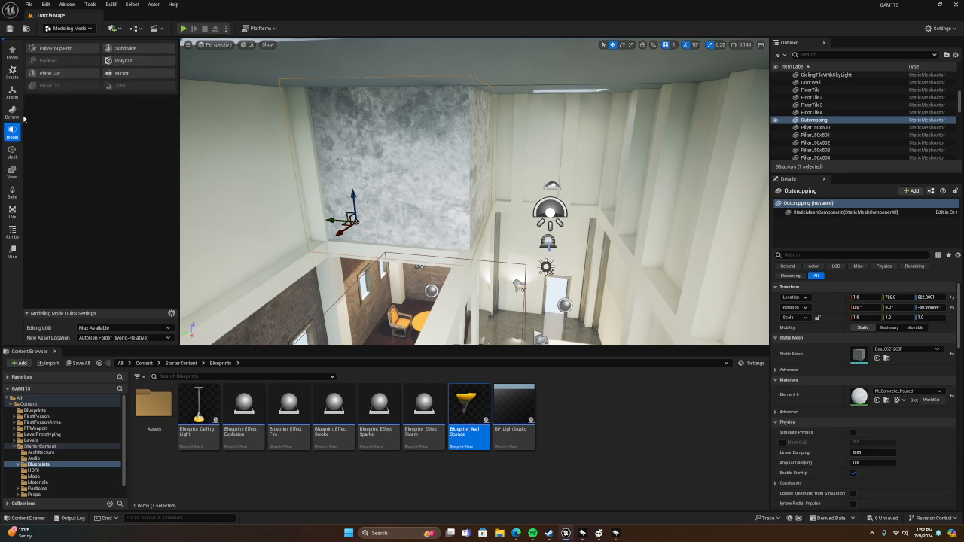
left_click(65, 52)
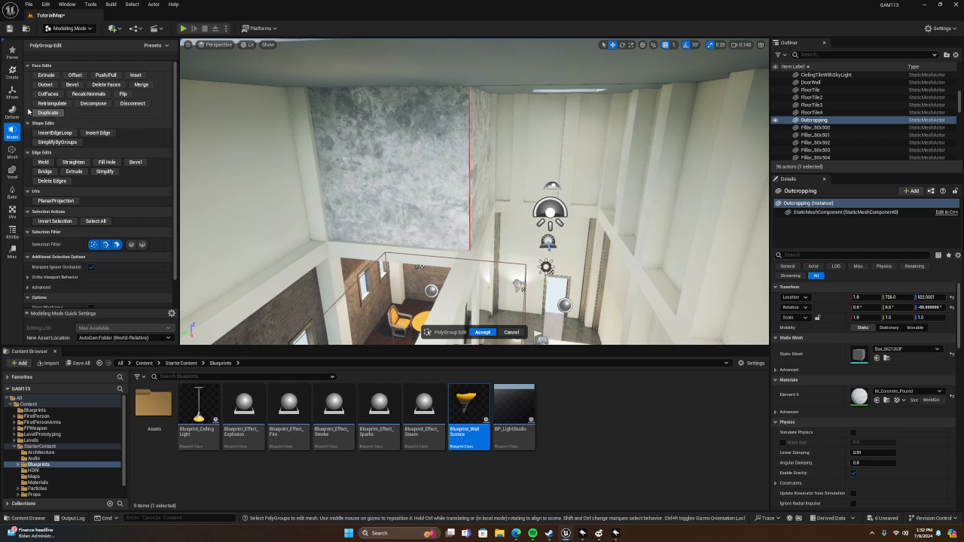
left_click(12, 92)
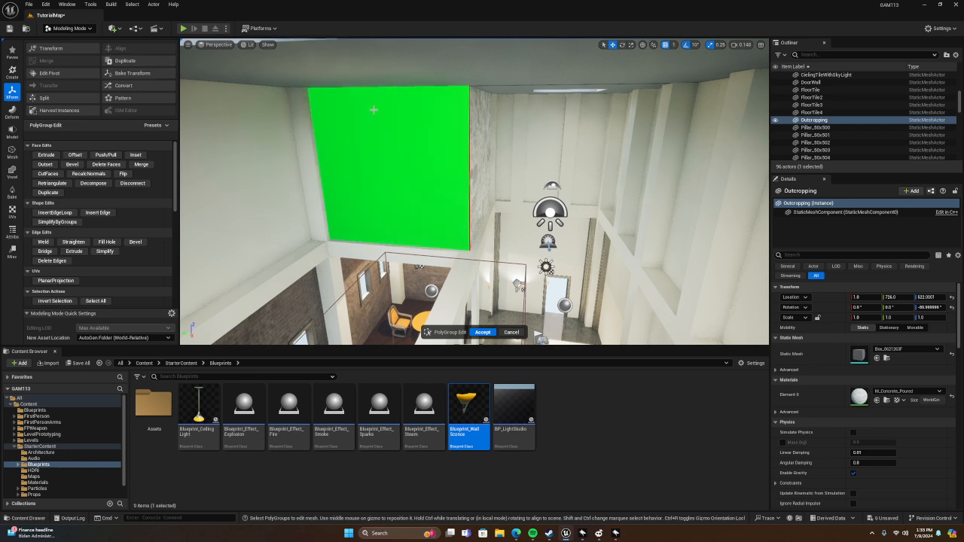
left_click(12, 133)
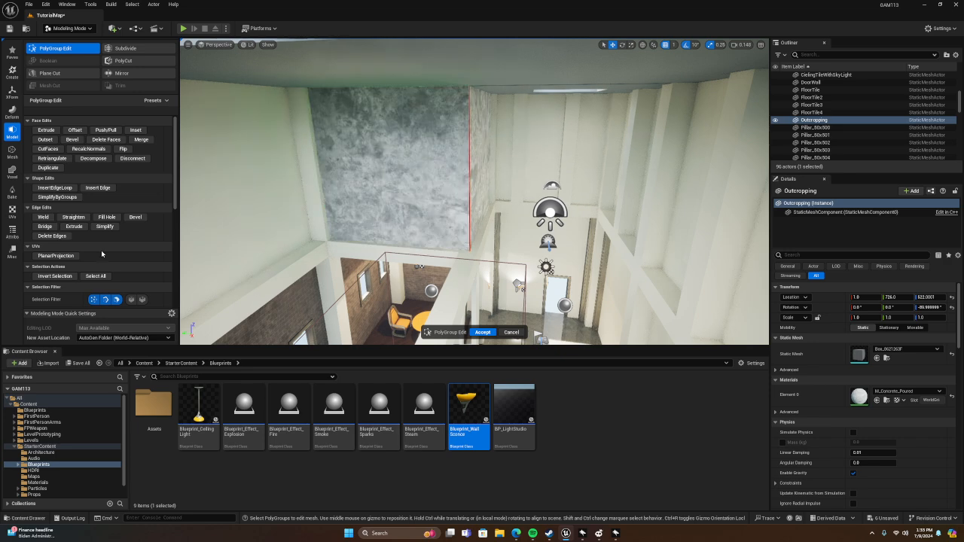
- Browse the StarterContent Materials folder to the M_Glass material and cancel the outcropping's PolyGroup Edit
left_click(38, 482)
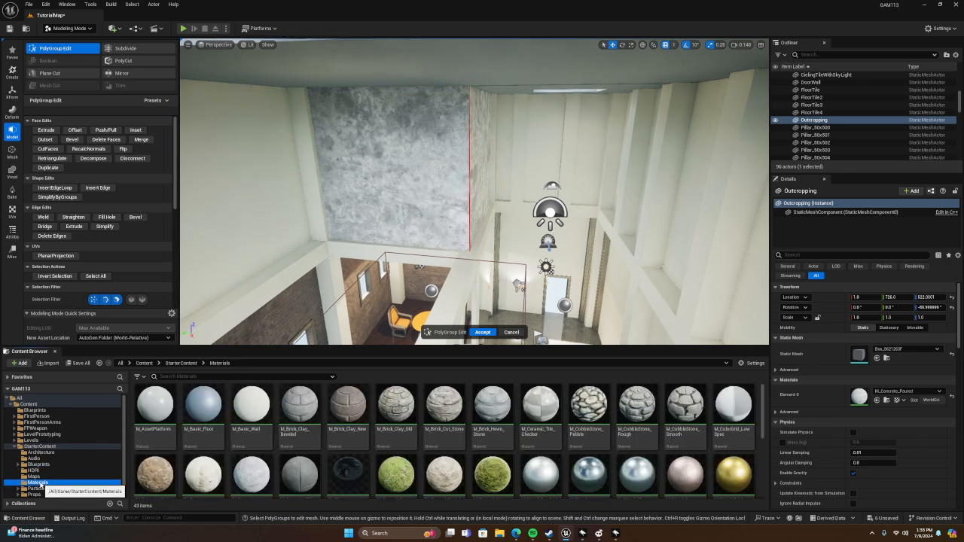
scroll(347, 452, "down", 1)
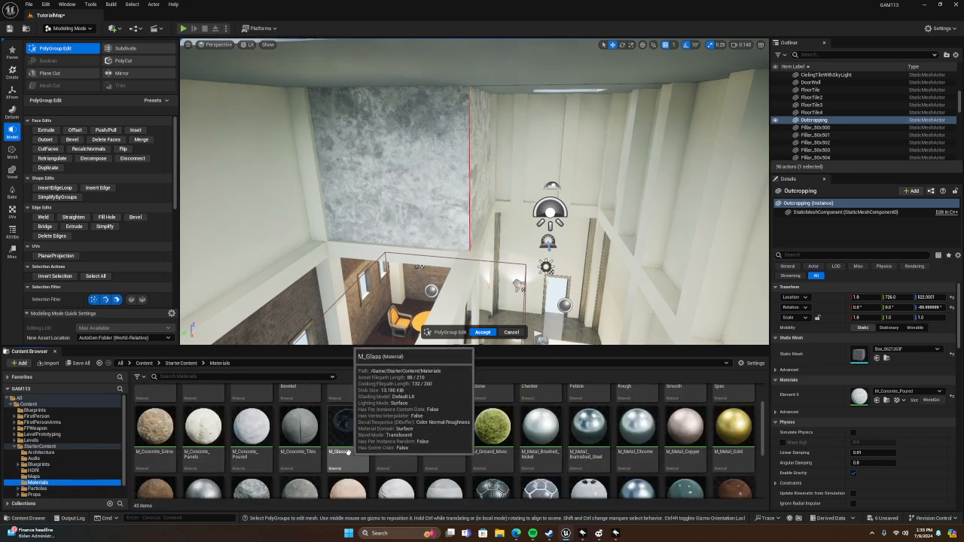
right_click_drag(435, 180, 561, 243)
key("s")
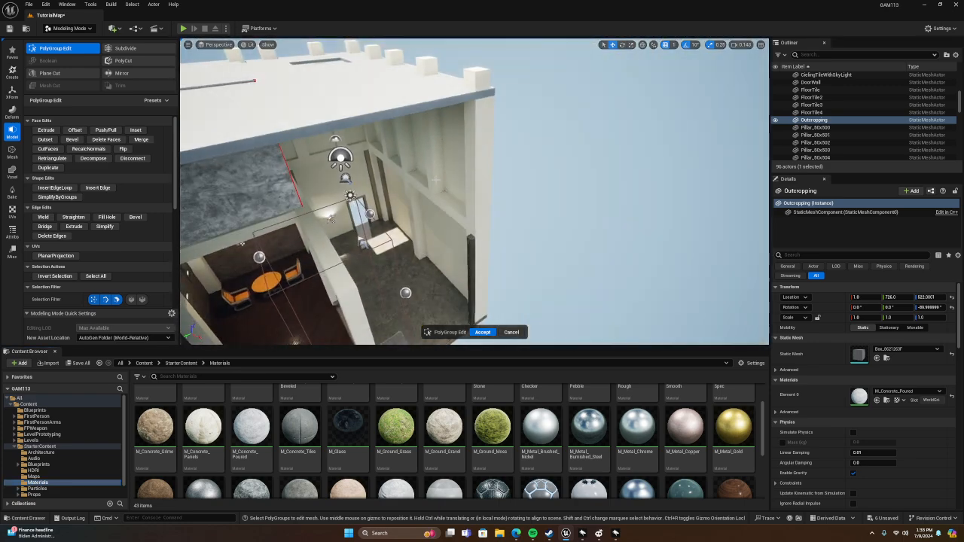
left_click(510, 332)
- Examine the dividing pillar, the high walls and the framed windows in the dining area's brick wall
key("w")
right_click_drag(497, 280, 391, 303)
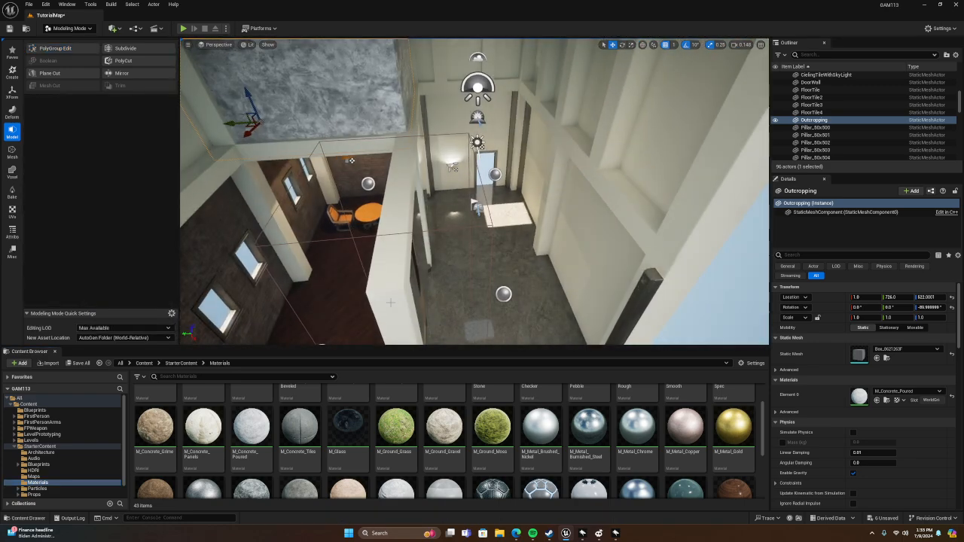
left_click(390, 303)
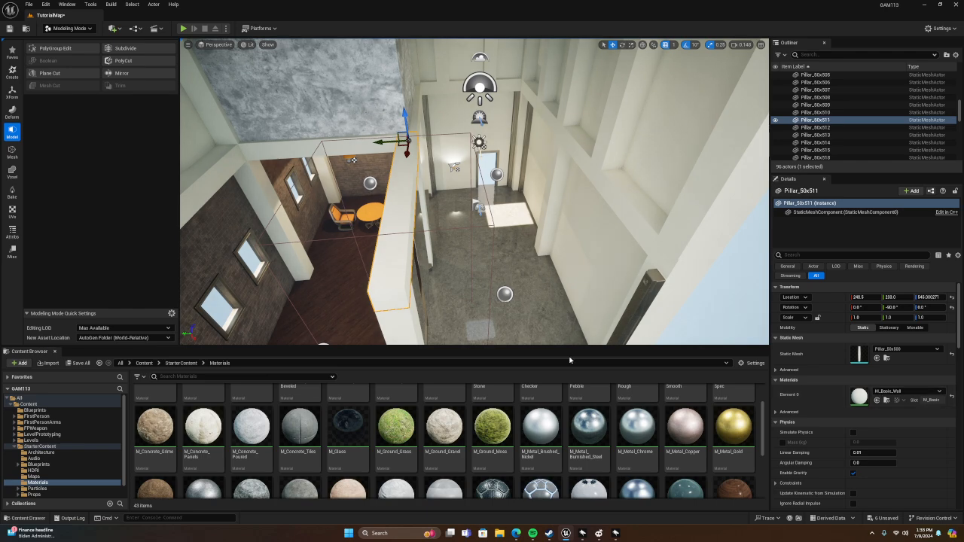
right_click_drag(654, 156, 654, 86)
left_click(632, 150)
key("w")
right_click_drag(585, 148, 678, 188)
right_click_drag(550, 147, 407, 130)
key("w")
right_click_drag(329, 138, 188, 120)
key("w")
right_click_drag(474, 192, 469, 121)
key("a")
key("w")
- Try to slide the brick wall with the window openings along the X axis and undo the move
left_click(469, 121)
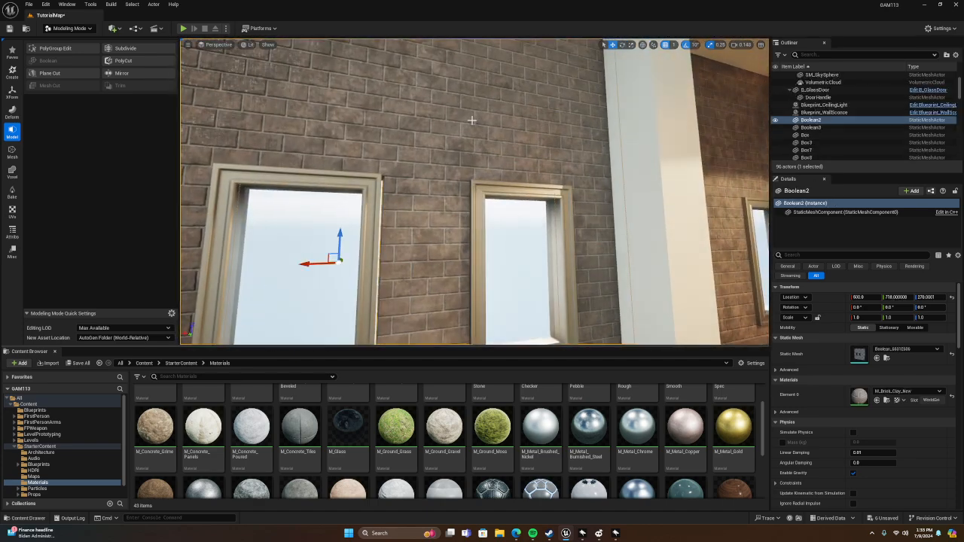
key("d")
right_click_drag(616, 321, 557, 316)
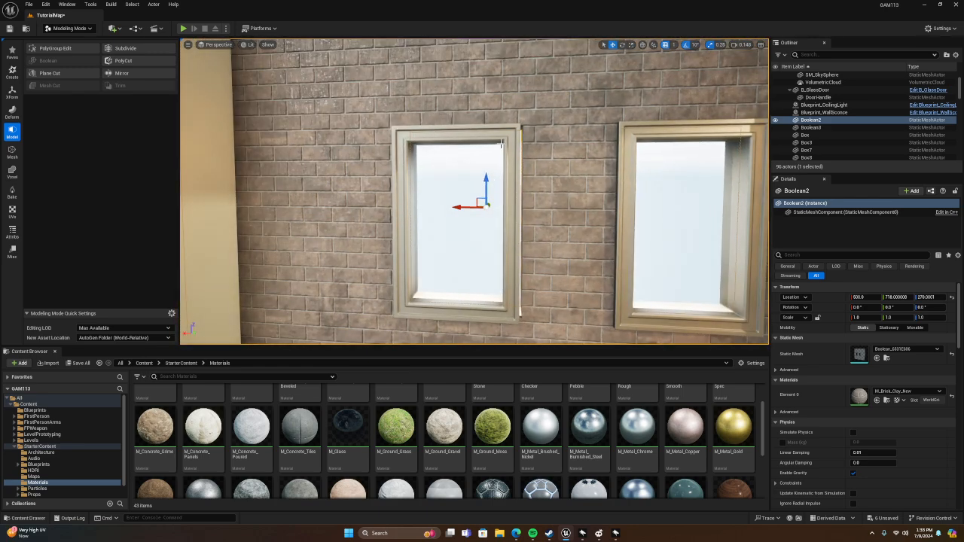
left_click_drag(465, 206, 467, 208)
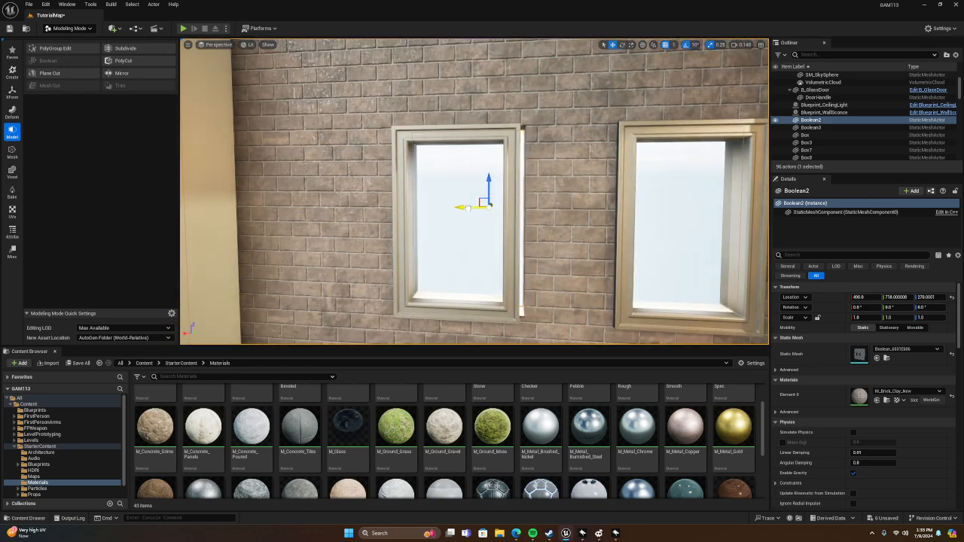
key("ctrl+z")
key("ctrl+z")
key("ctrl+z")
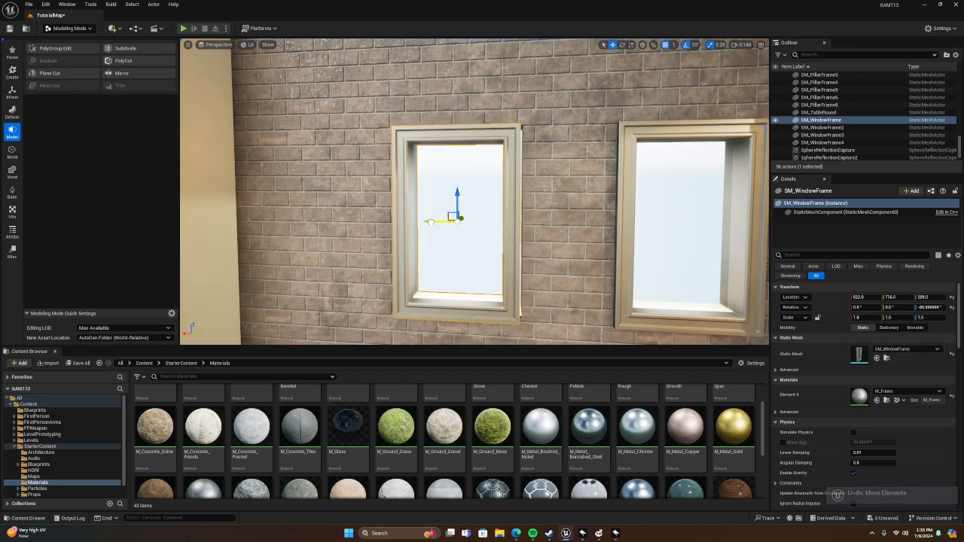
- Shift the SM_WindowFrame window frame about 3 units along the X axis to cover the gap at its opening
left_click_drag(428, 220, 435, 226)
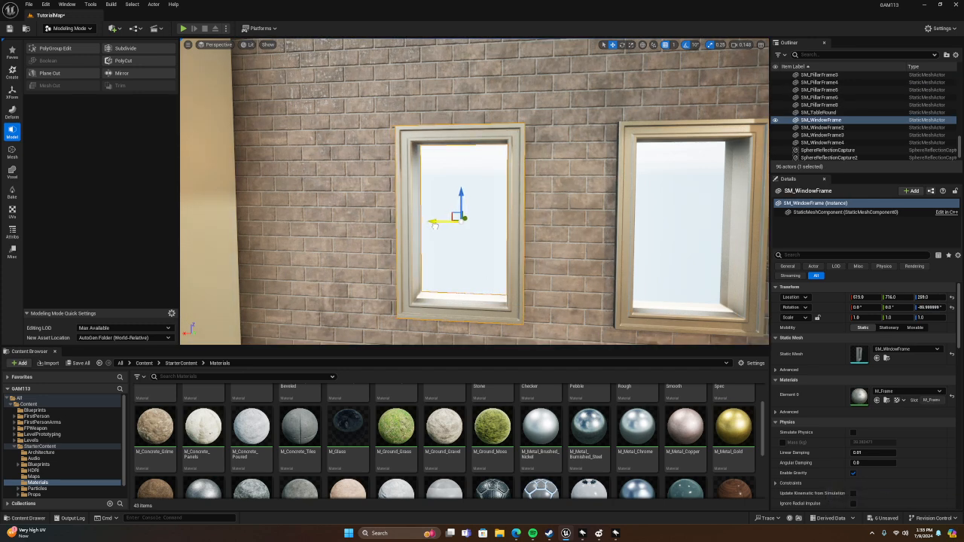
left_click(477, 268)
right_click_drag(478, 268, 544, 249)
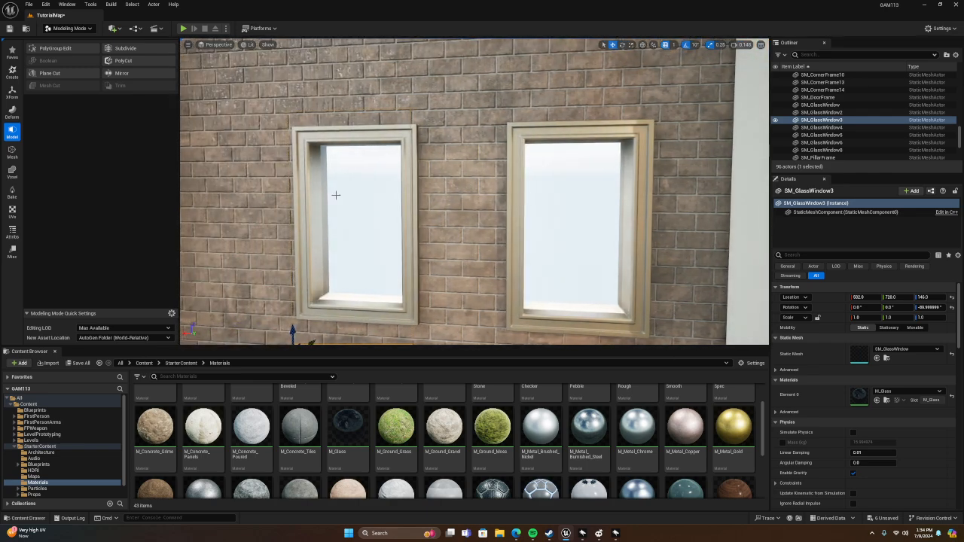
- Review PolyGroup Edit and the other modeling tool categories with the SM_WindowFrame window frame selected, and cancel the edit
left_click(314, 147)
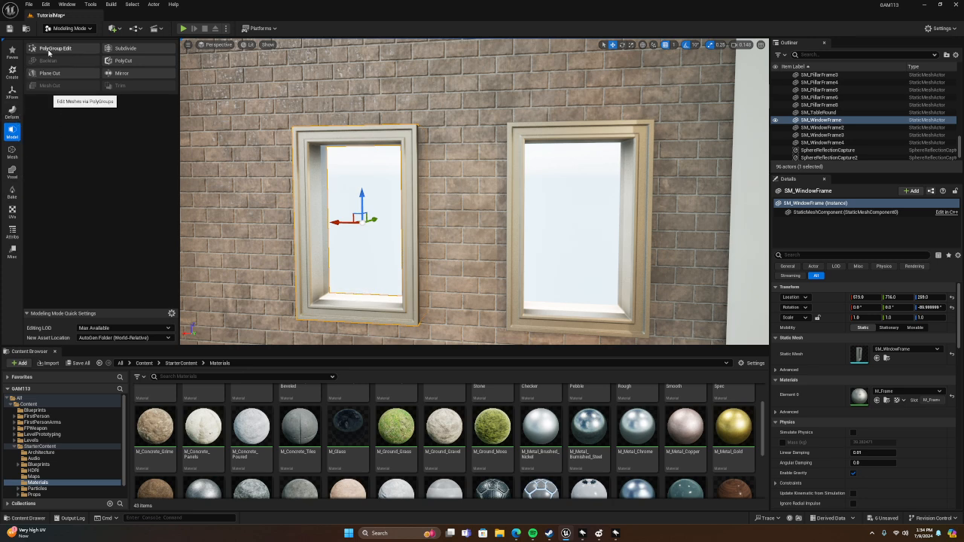
left_click(12, 72)
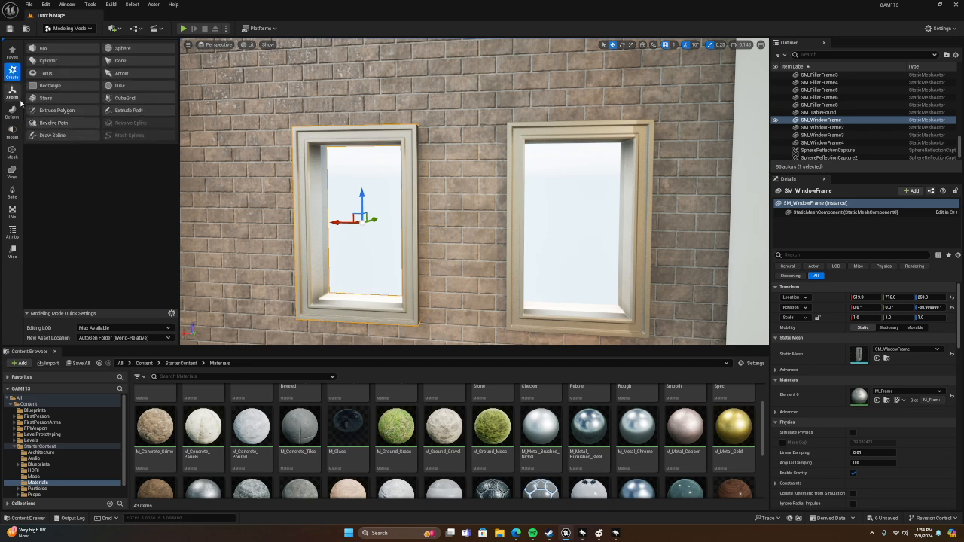
left_click(18, 95)
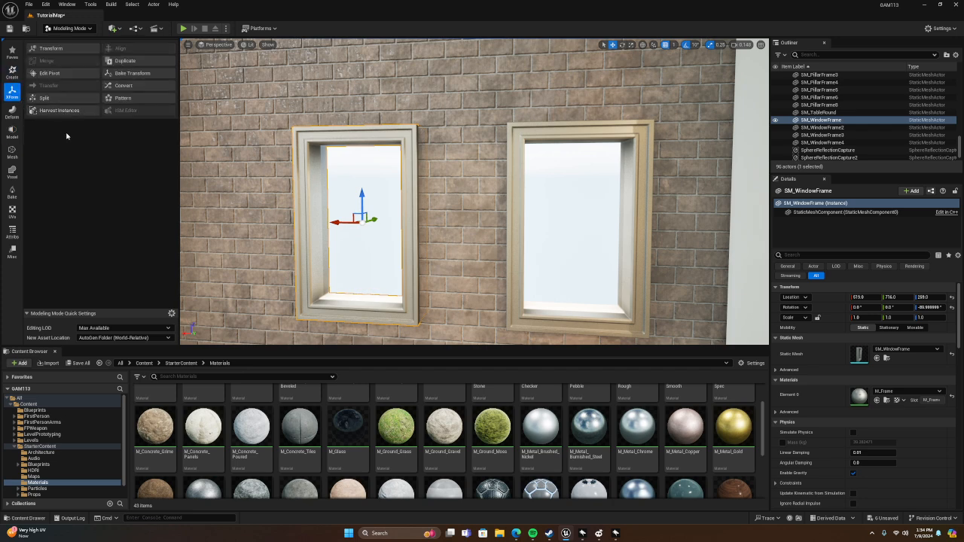
left_click(12, 132)
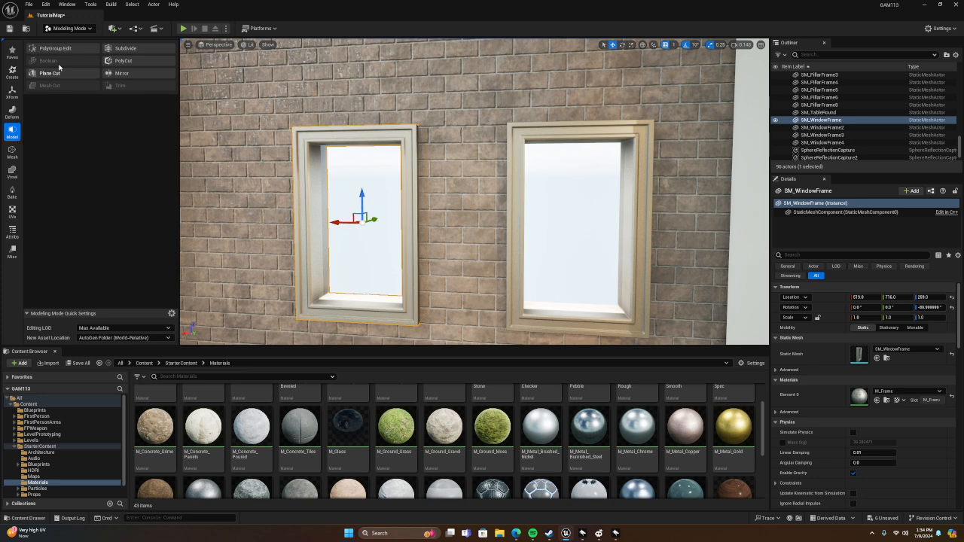
left_click(76, 48)
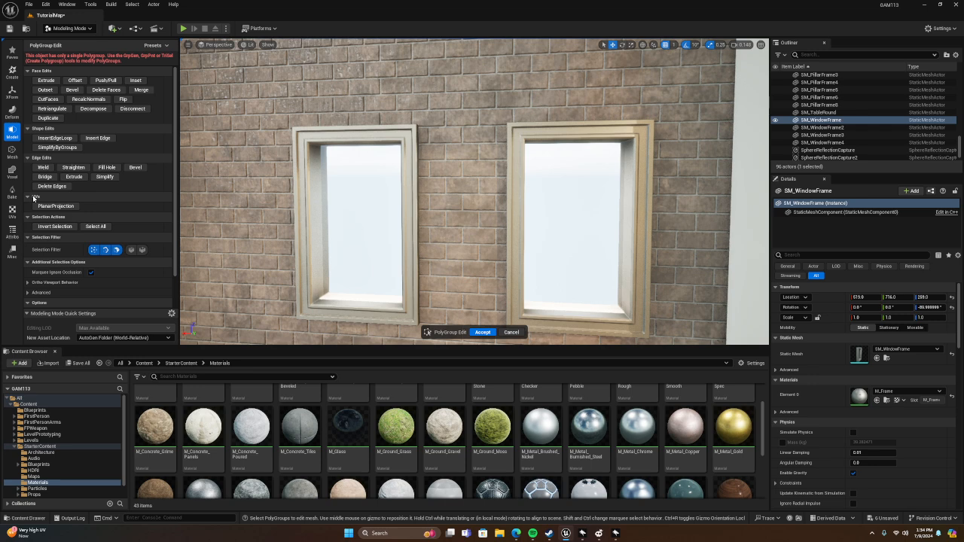
left_click(11, 210)
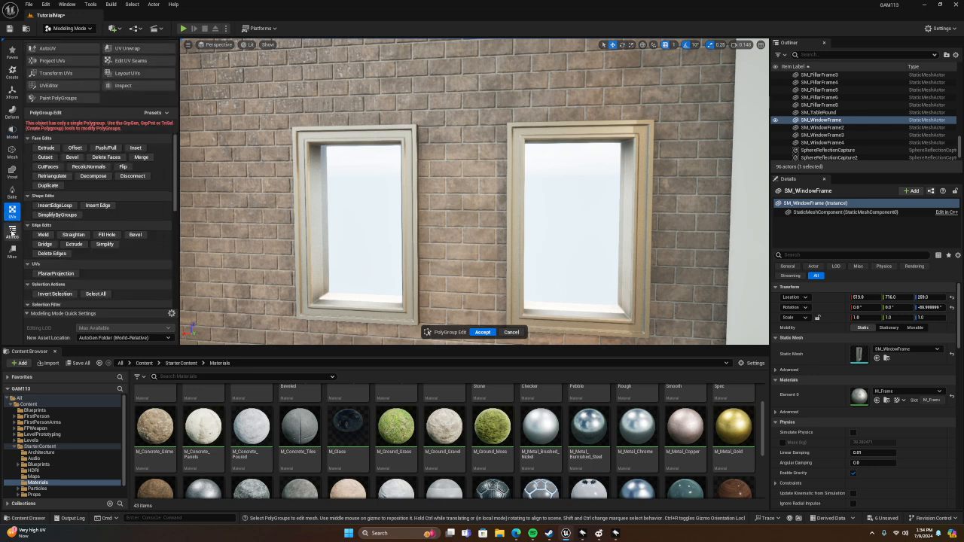
left_click(13, 151)
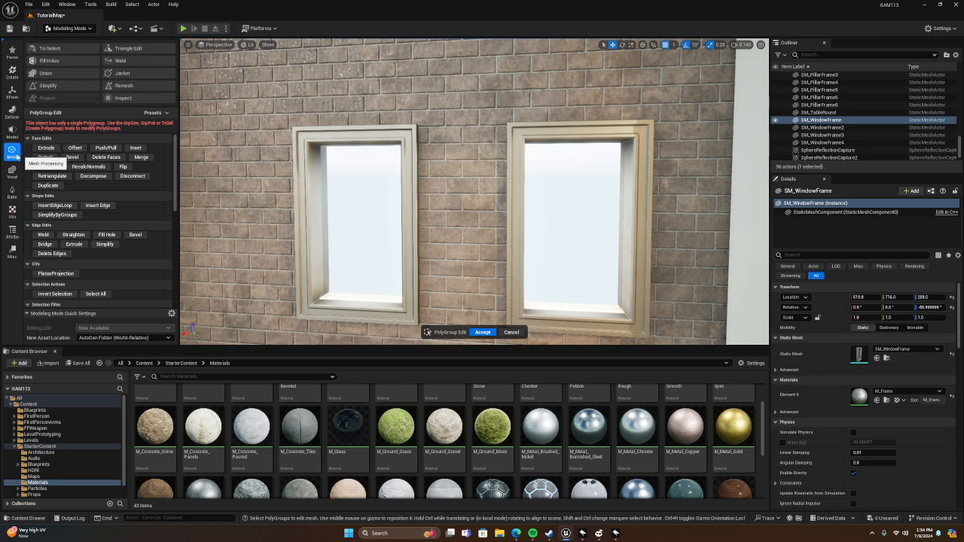
left_click(11, 133)
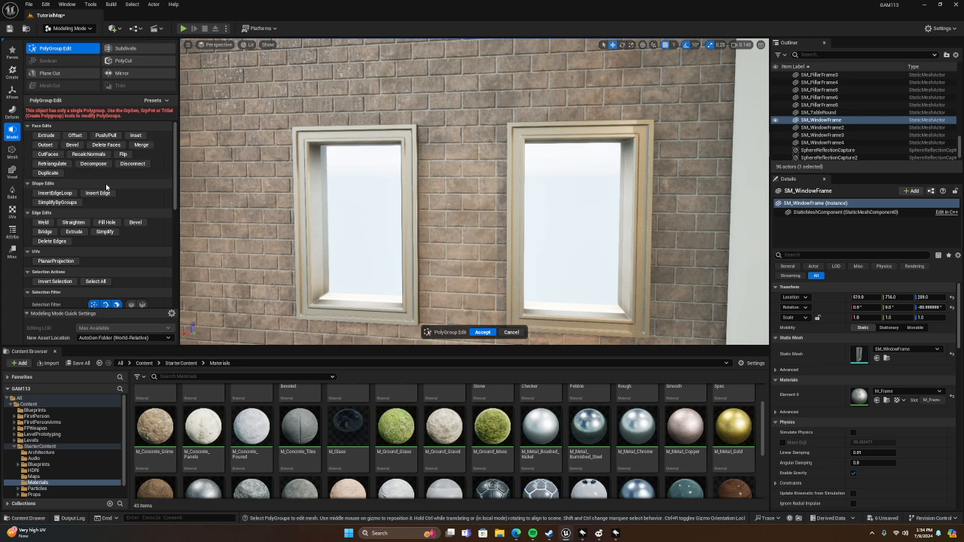
left_click(12, 113)
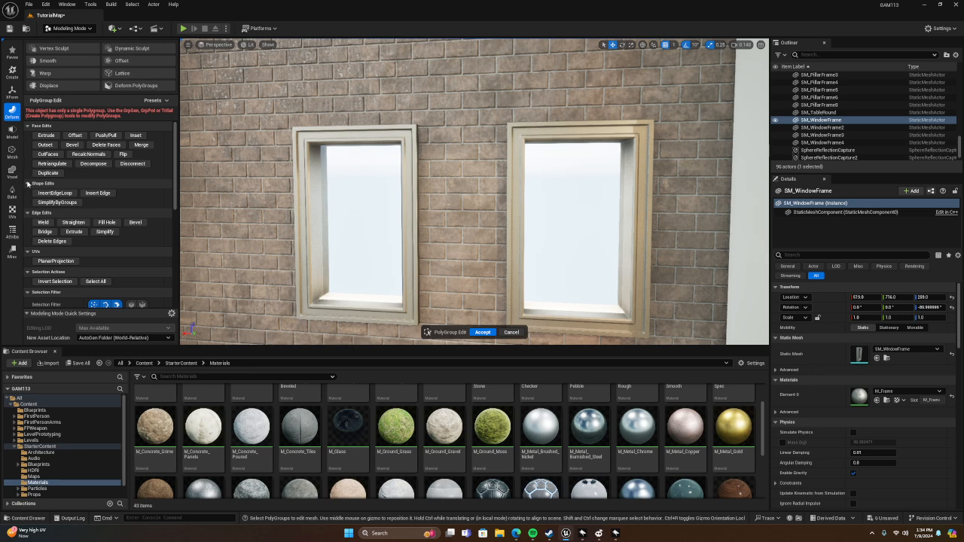
left_click(14, 133)
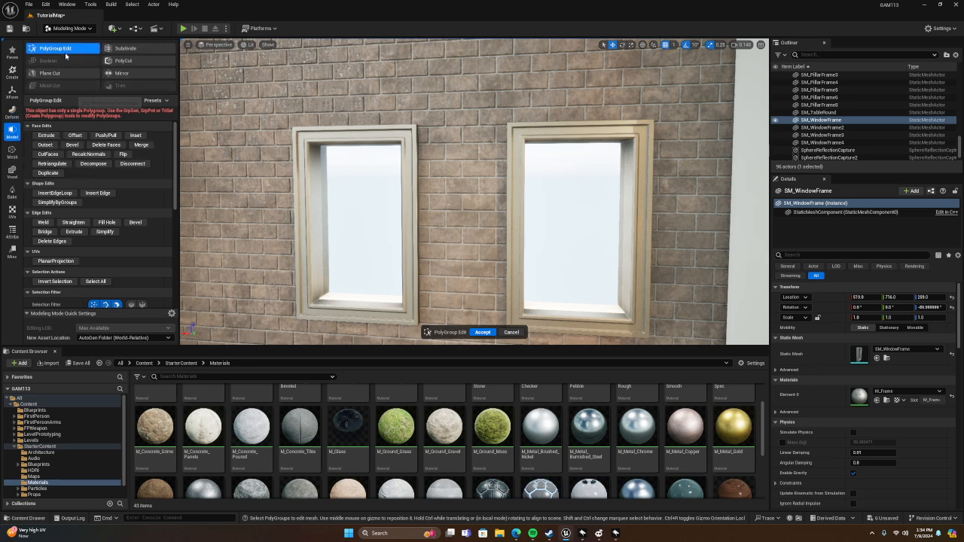
left_click(354, 133)
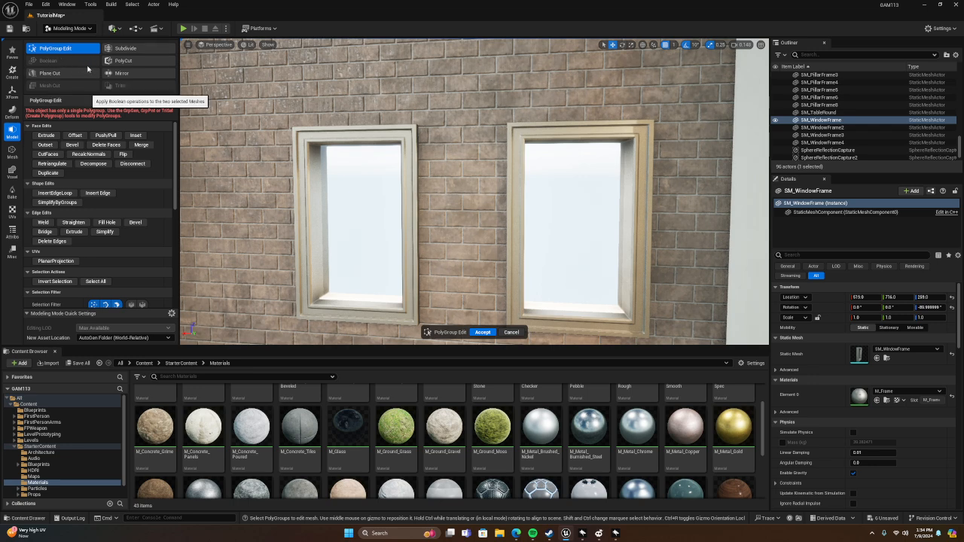
left_click(510, 332)
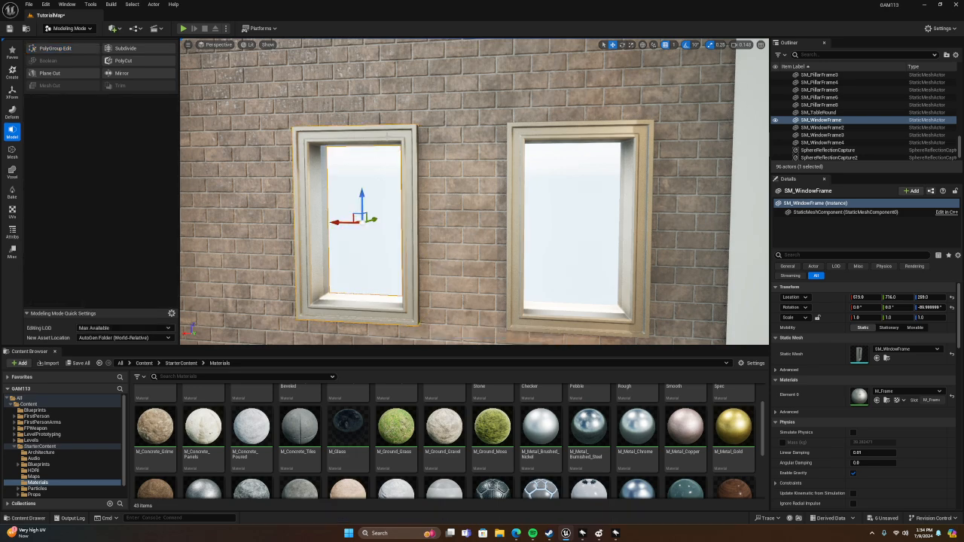
- Review the Mesh Boolean operation options for the SM_WindowFrame window frame and the brick wall, and cancel the tool
mouse_move(395, 132)
right_mouse_down()
mouse_move(483, 131)
mouse_move(381, 127)
right_mouse_up()
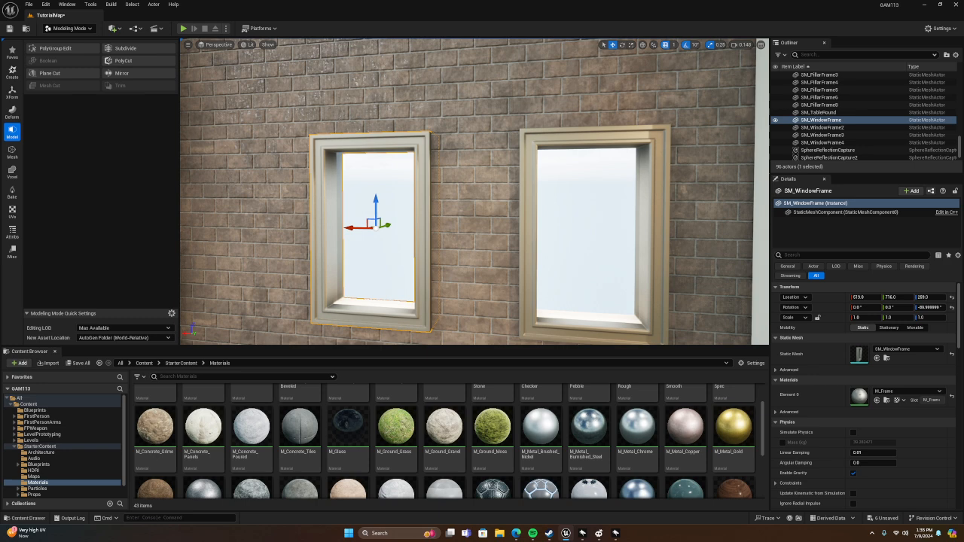
left_click(386, 114, "ctrl")
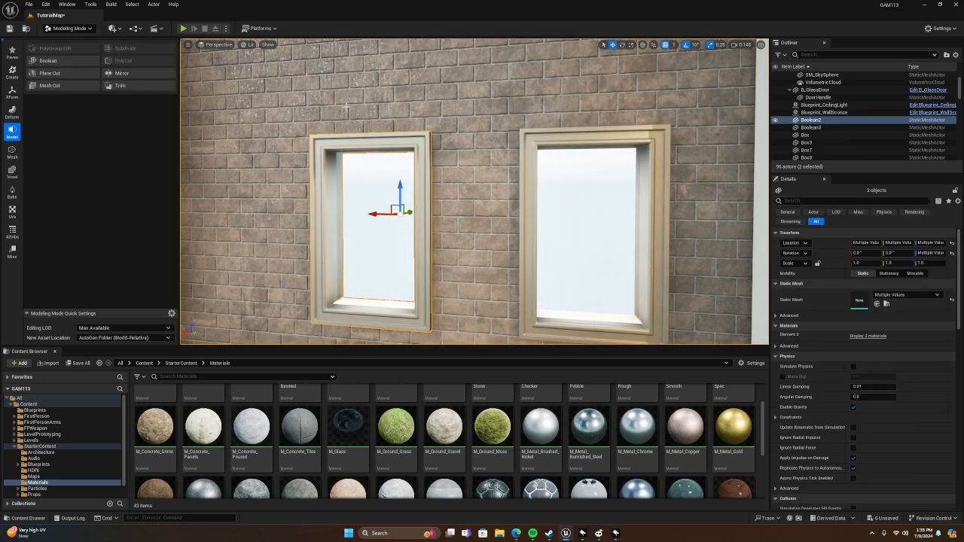
left_click(47, 60)
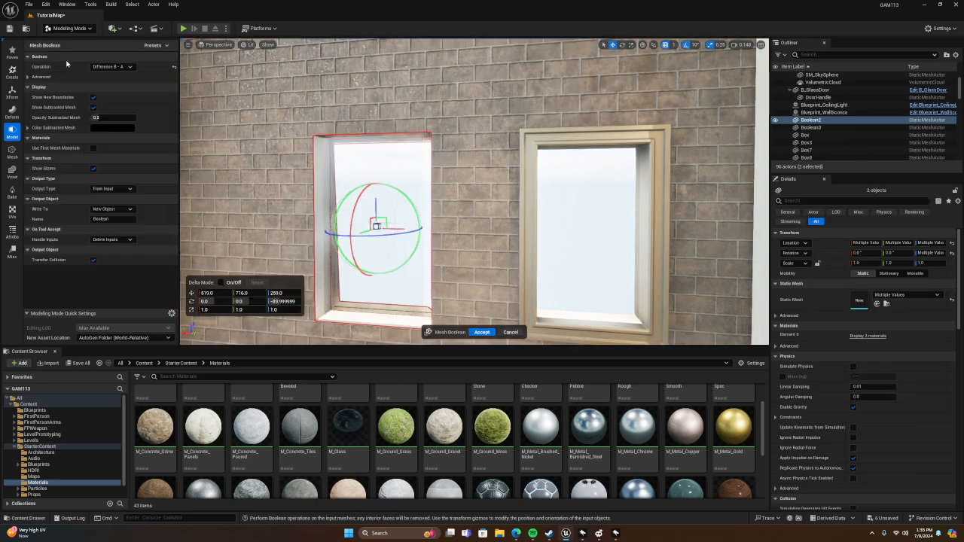
left_click(111, 67)
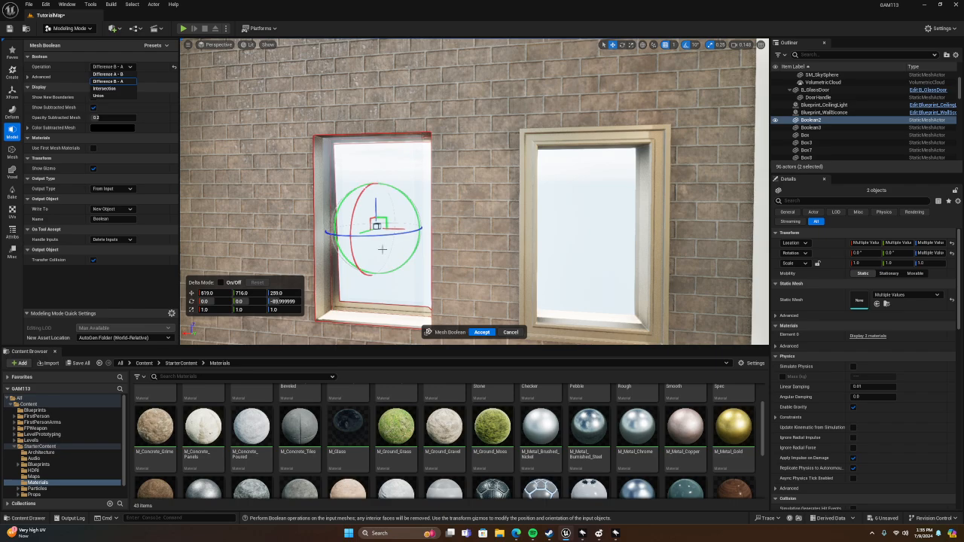
left_click(517, 335)
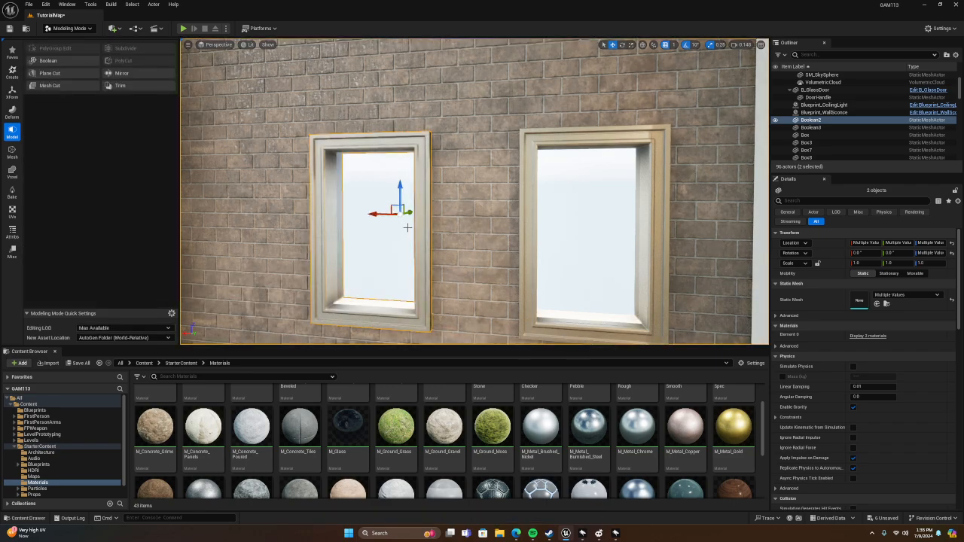
- Inspect the reflection capture sphere on the hallway floor and the orange wall sconce light
right_click_drag(407, 226, 678, 226)
right_click_drag(572, 195, 452, 106)
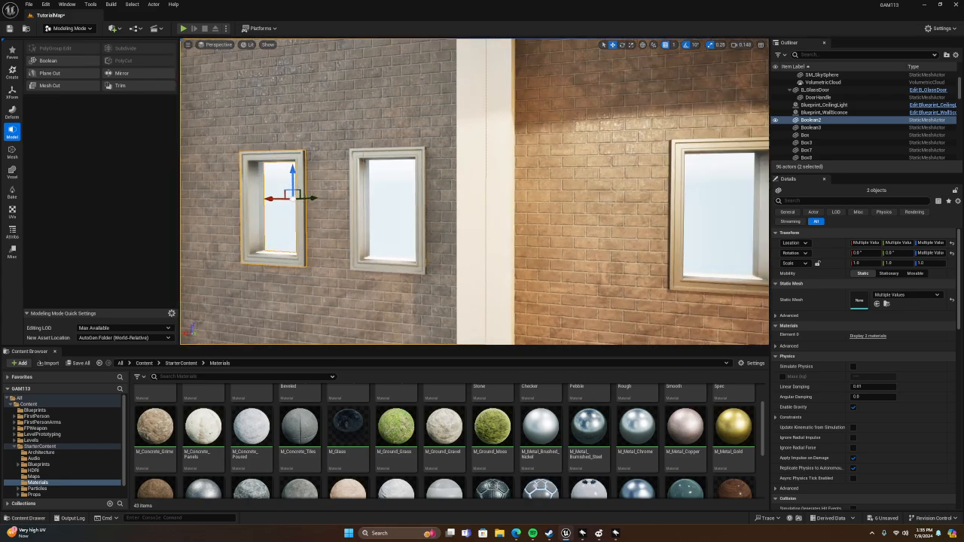
right_click_drag(321, 87, 496, 97)
key("s")
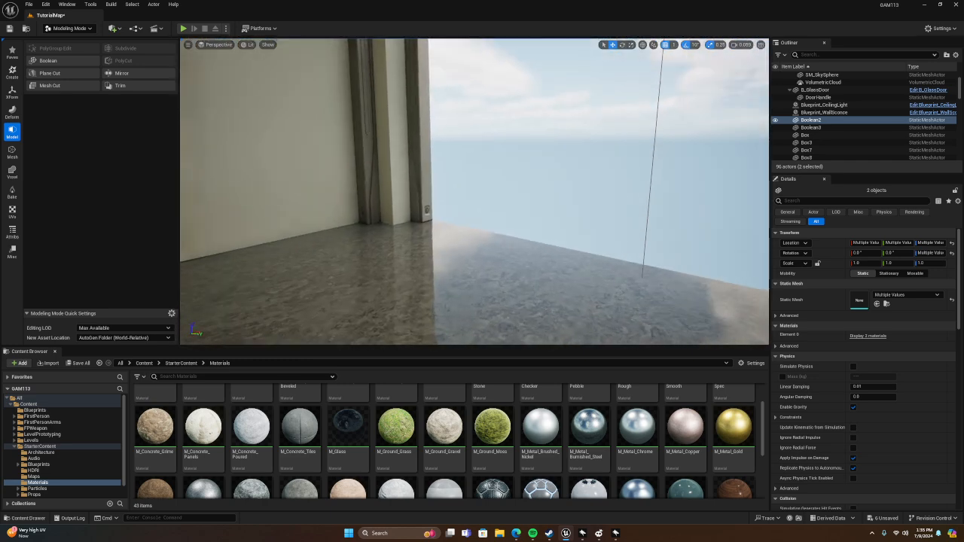
right_click_drag(473, 226, 473, 128)
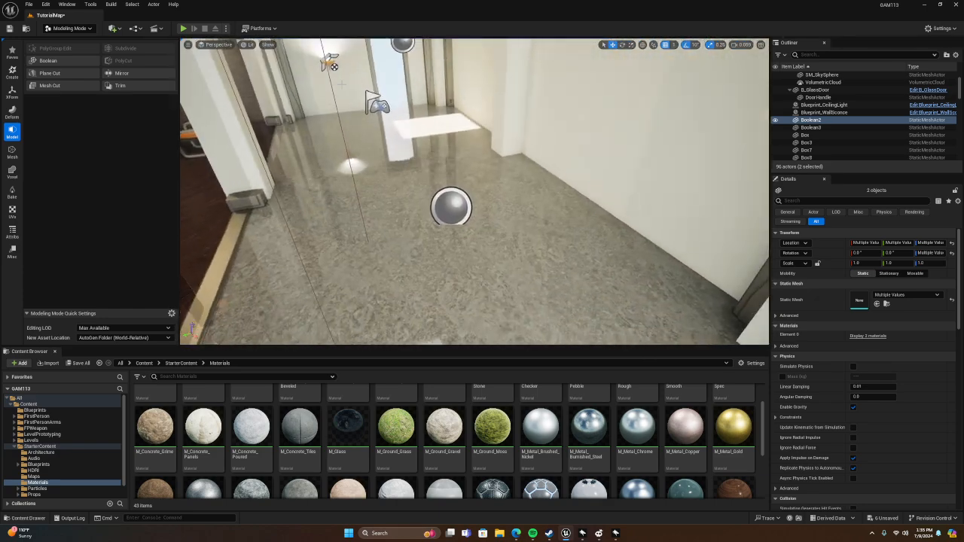
left_click(444, 211)
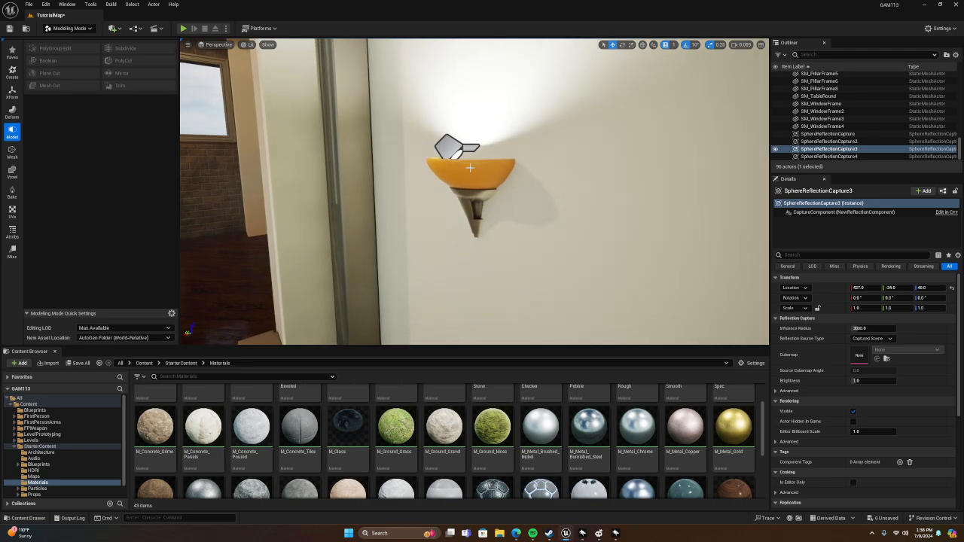
left_click(466, 169)
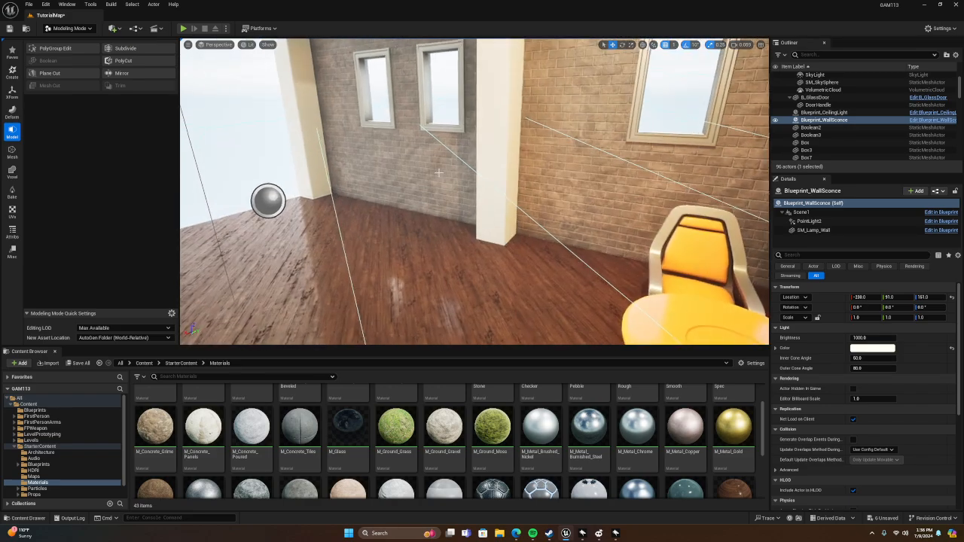
- Build the level's geometry
right_click_drag(435, 166, 512, 166)
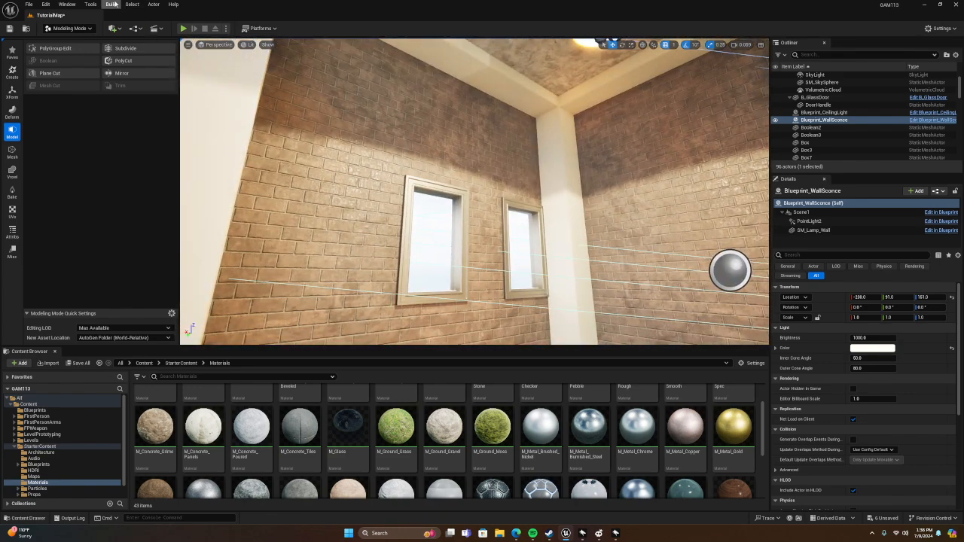
left_click(111, 4)
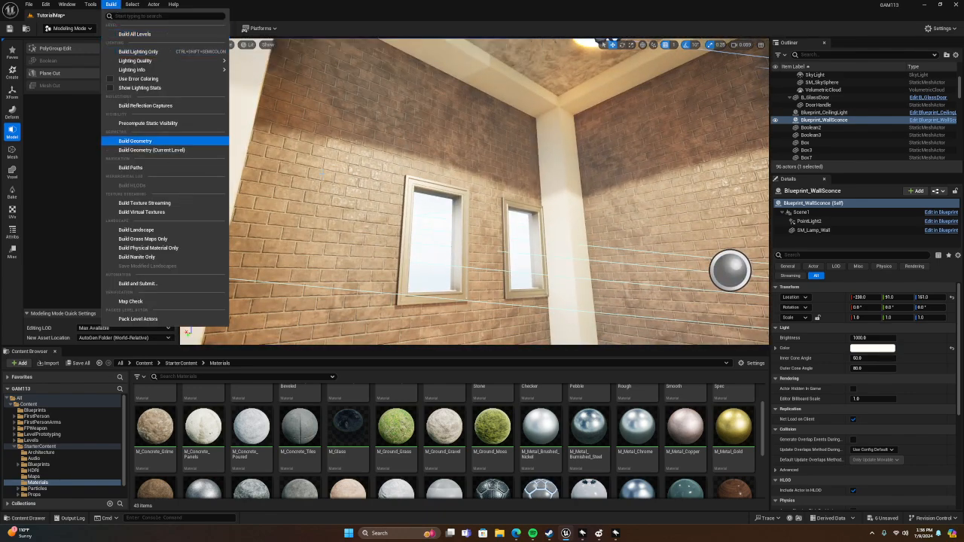
left_click(135, 141)
- Play-test the level by walking through the hallway, the dining area and the sliding glass door, and end the play session
right_click_drag(512, 166, 145, 203)
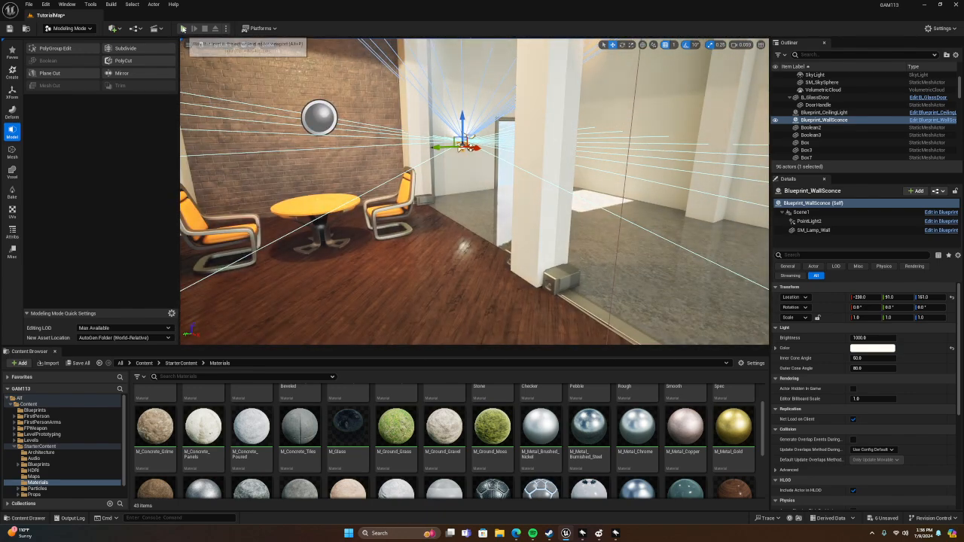
left_click(182, 29)
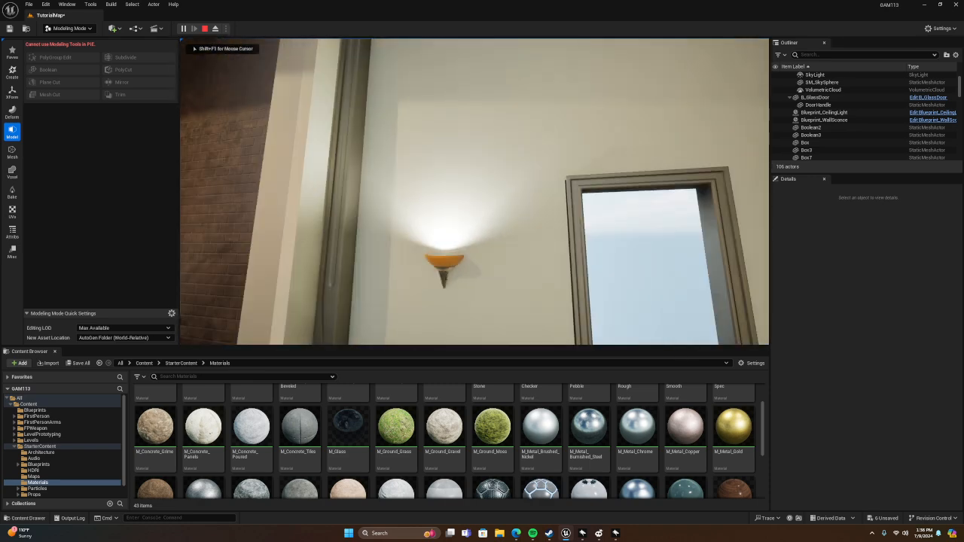
key("w")
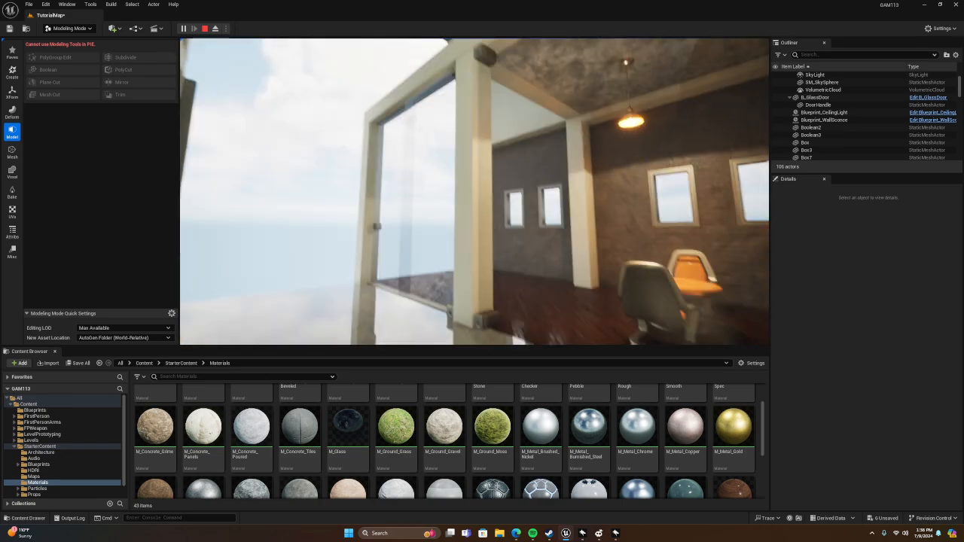
key("w")
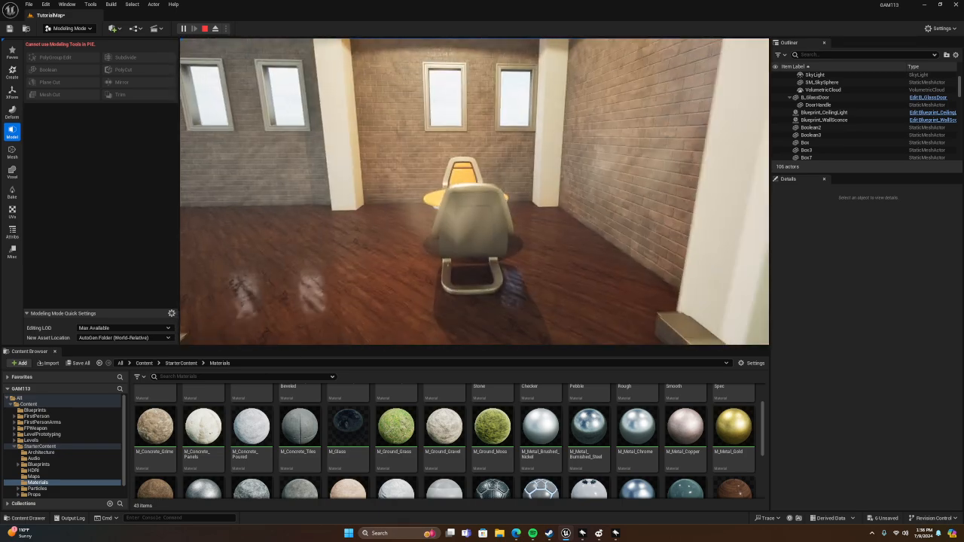
key("s")
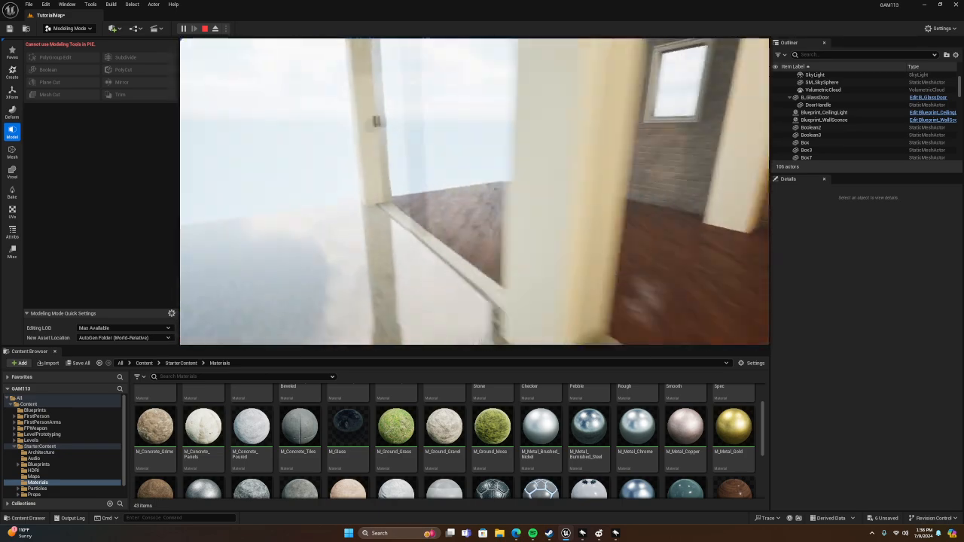
key("w")
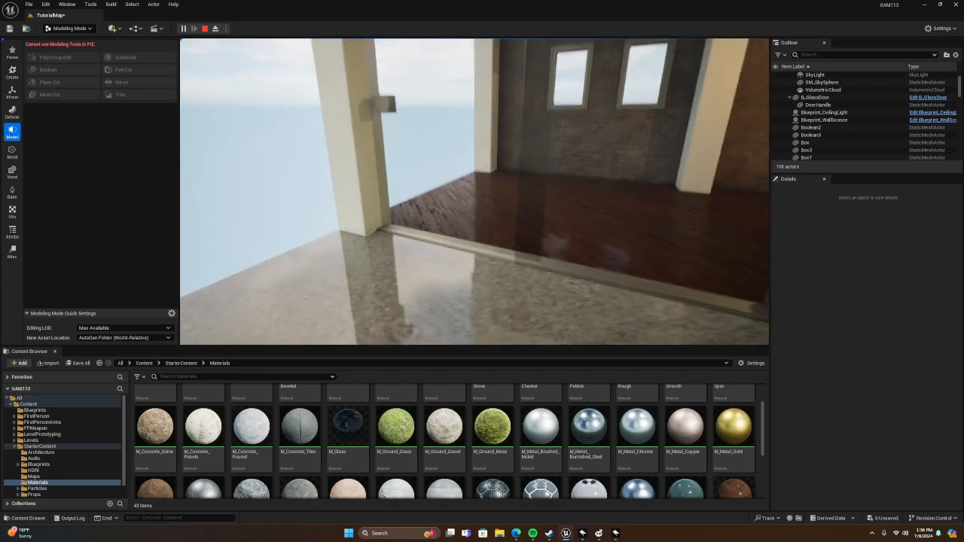
key("w")
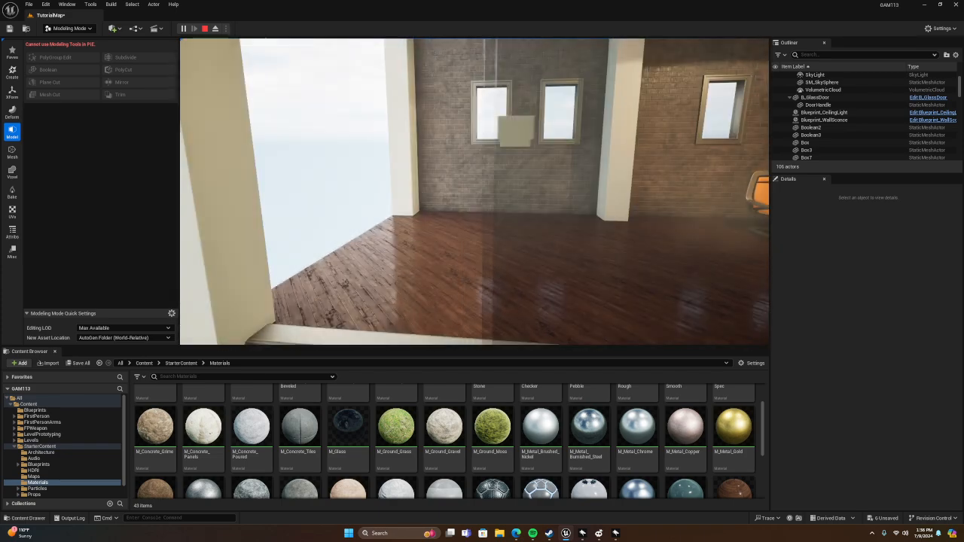
key("w")
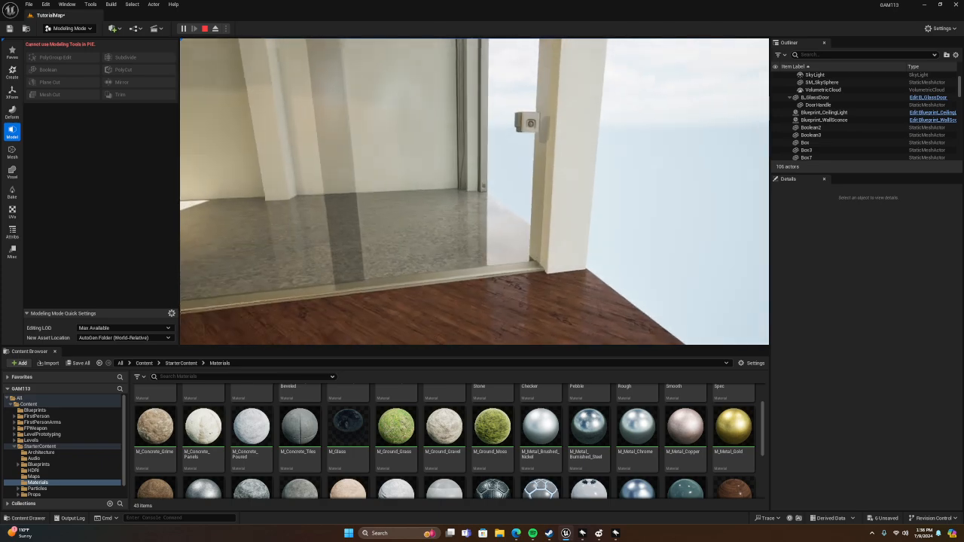
key("w")
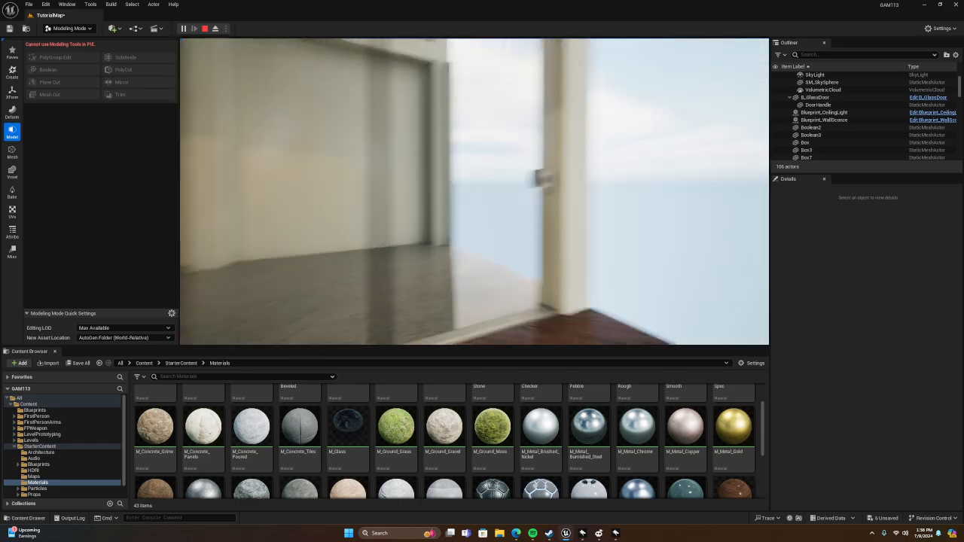
key("Escape")
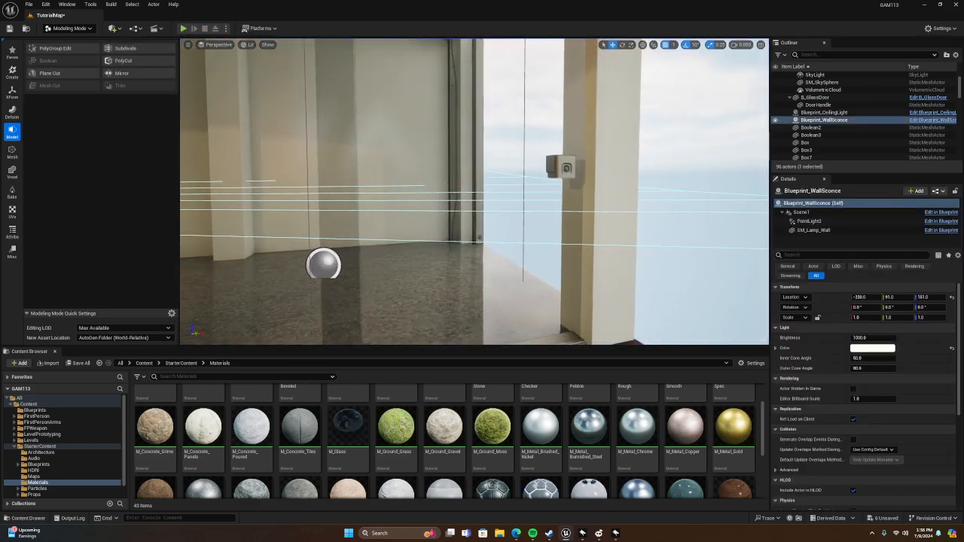
- Select the B_GlassDoor actor and open its Blueprint for editing
right_click_drag(474, 191, 241, 191)
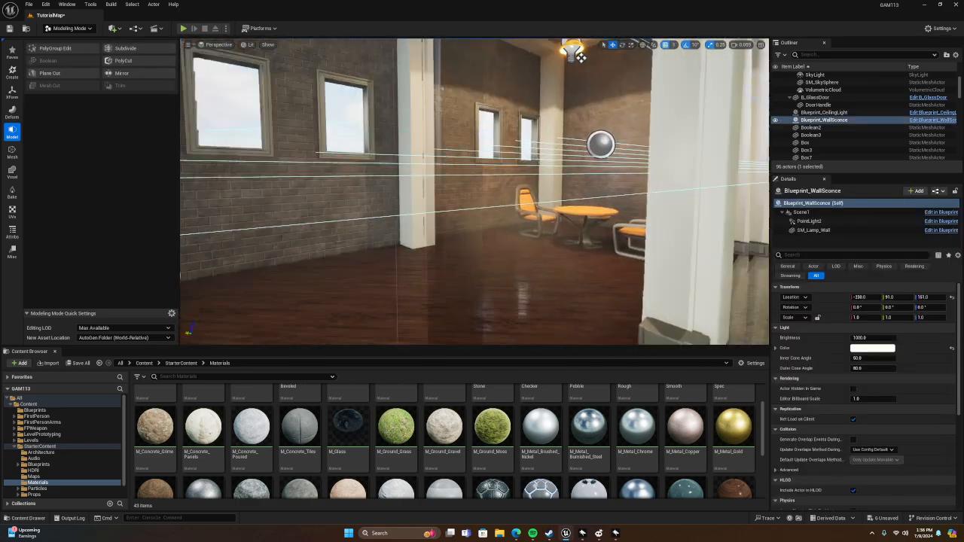
key("s")
right_click_drag(491, 263, 372, 260)
scroll(490, 263, "up", 2)
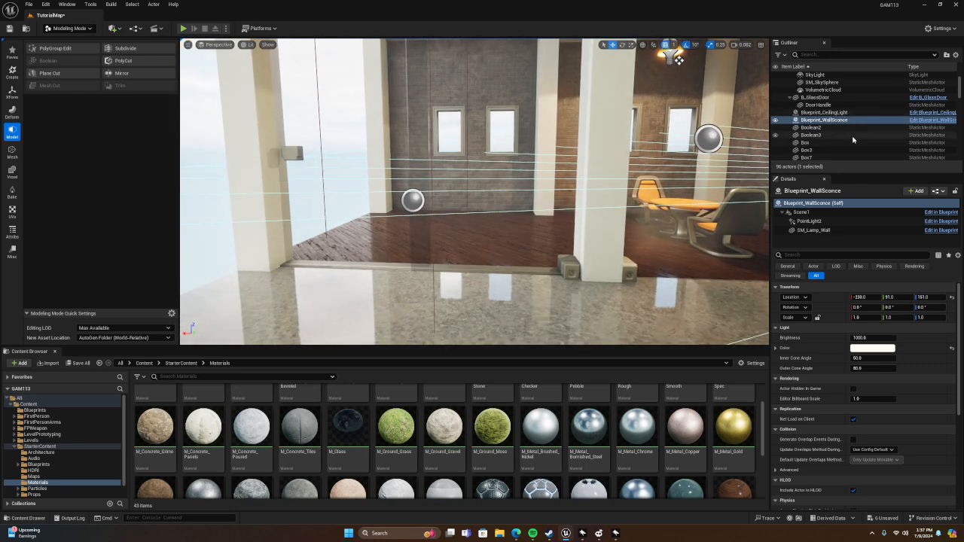
scroll(849, 129, "up", 1)
scroll(847, 132, "up", 2)
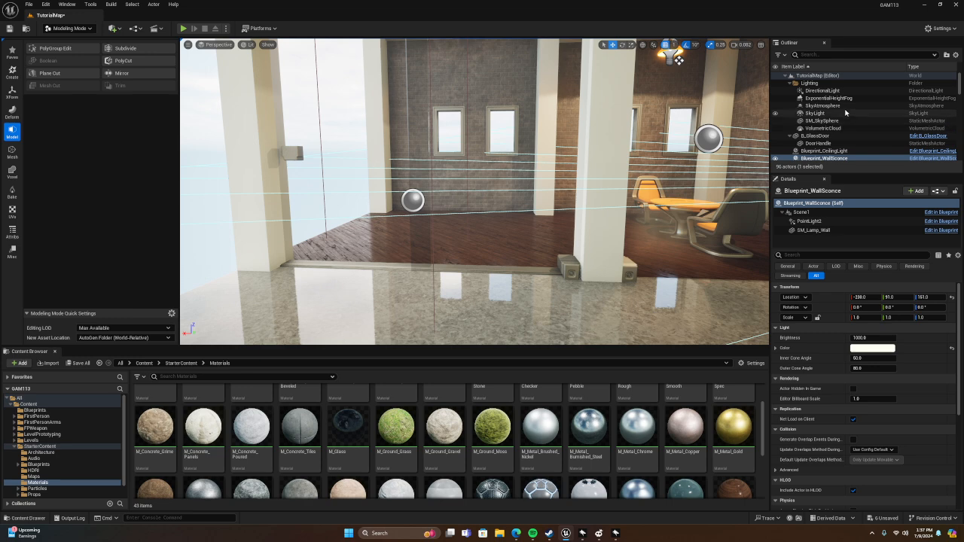
left_click(842, 136)
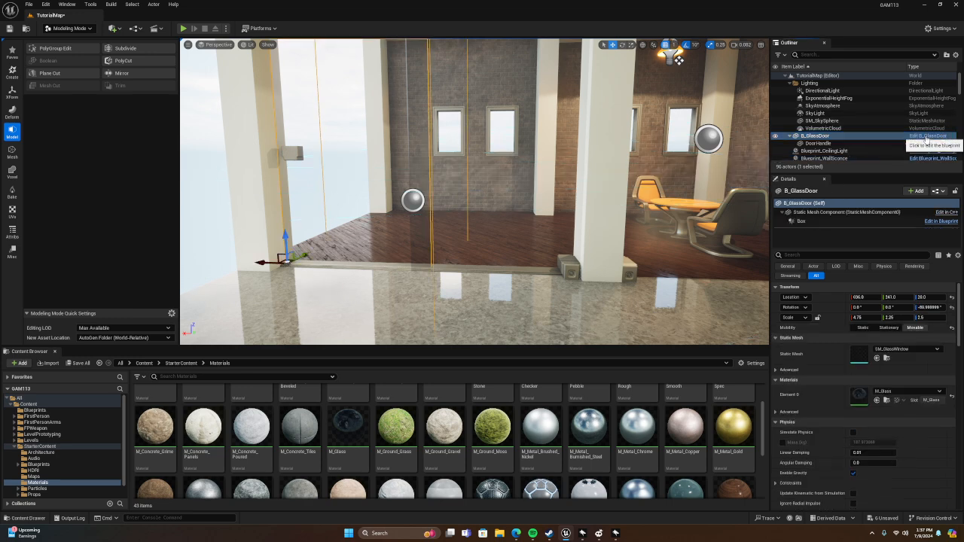
left_click(928, 136)
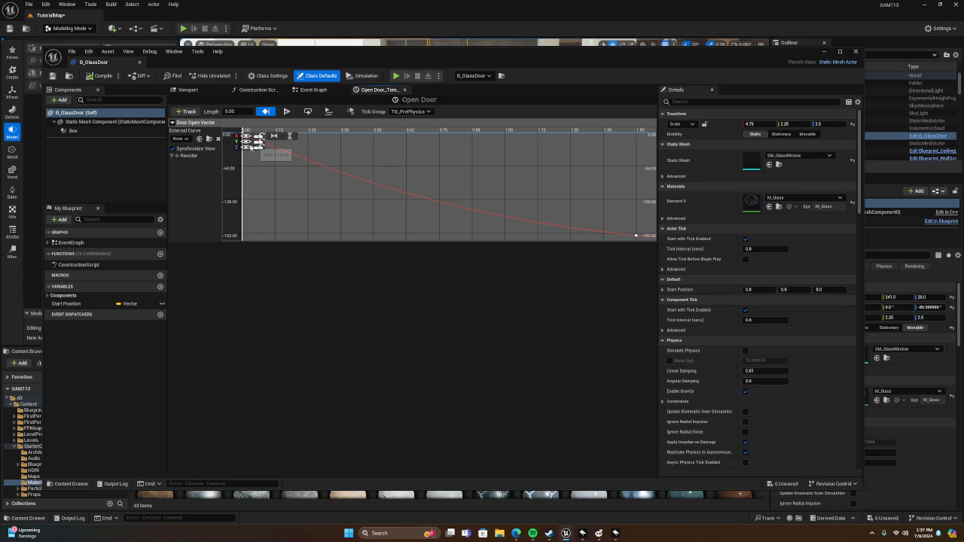
- Examine the Open Door timeline curve and its last key against the doorway in the level, and minimise the Blueprint window
left_click_drag(422, 52, 412, 274)
right_click_drag(393, 123, 749, 167)
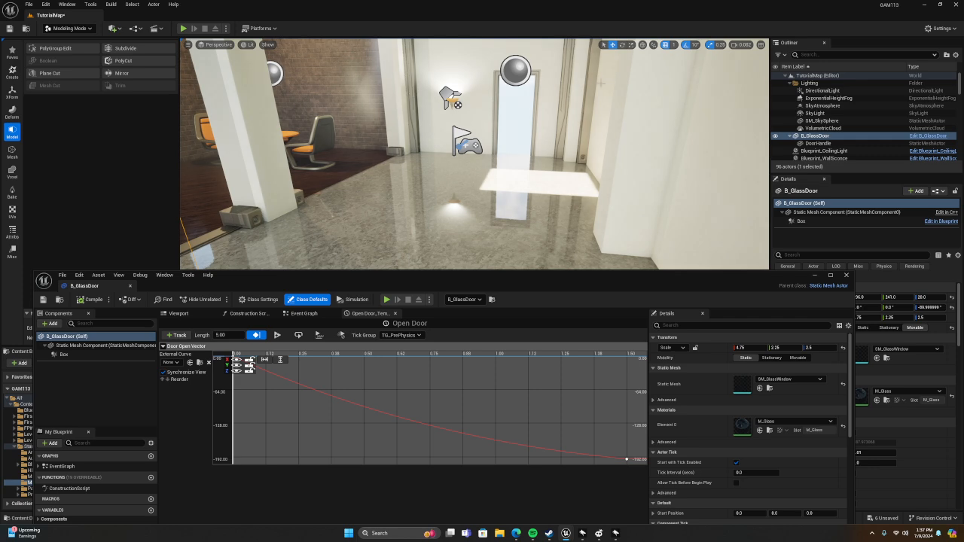
right_click_drag(529, 109, 279, 109)
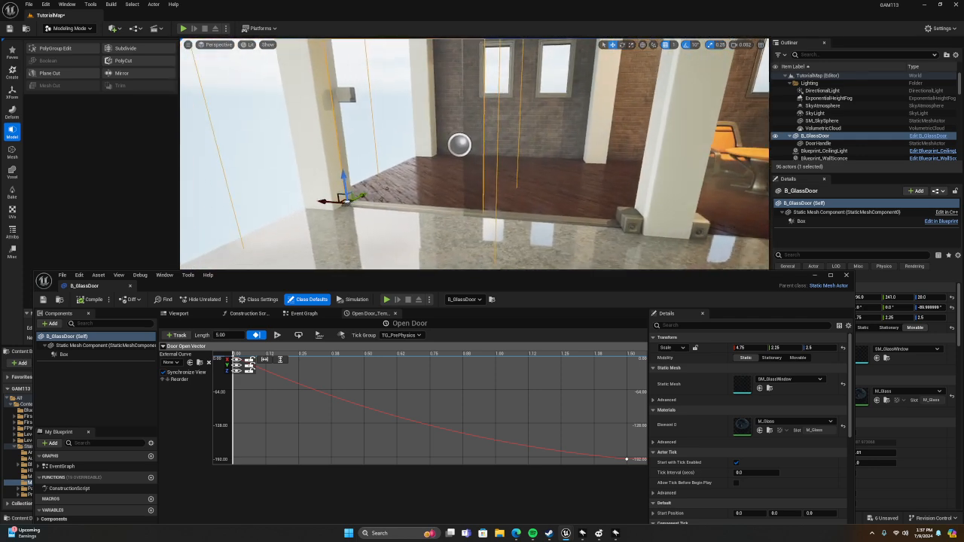
mouse_move(367, 154)
right_mouse_down()
mouse_move(361, 90)
mouse_move(367, 153)
right_mouse_up()
left_click_drag(373, 275, 397, 66)
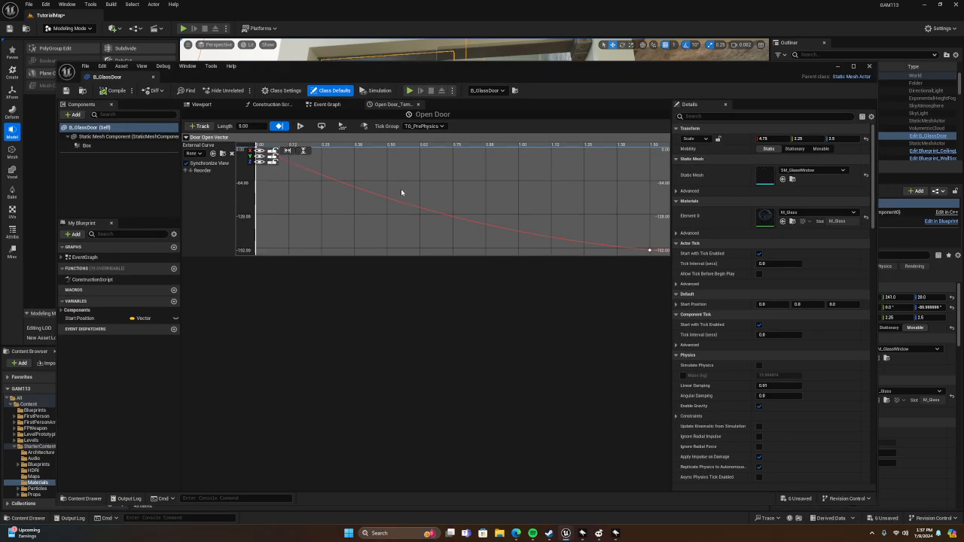
right_click(649, 249)
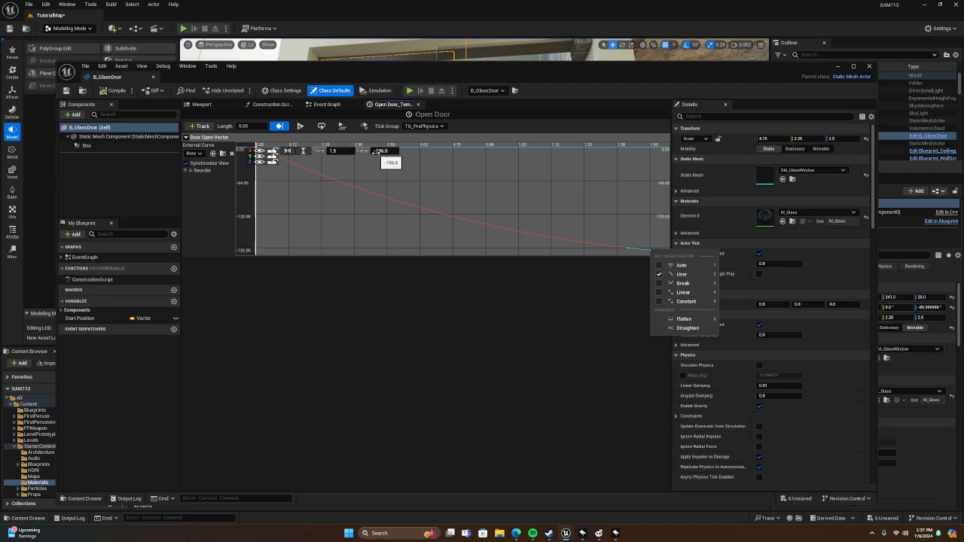
left_click(837, 65)
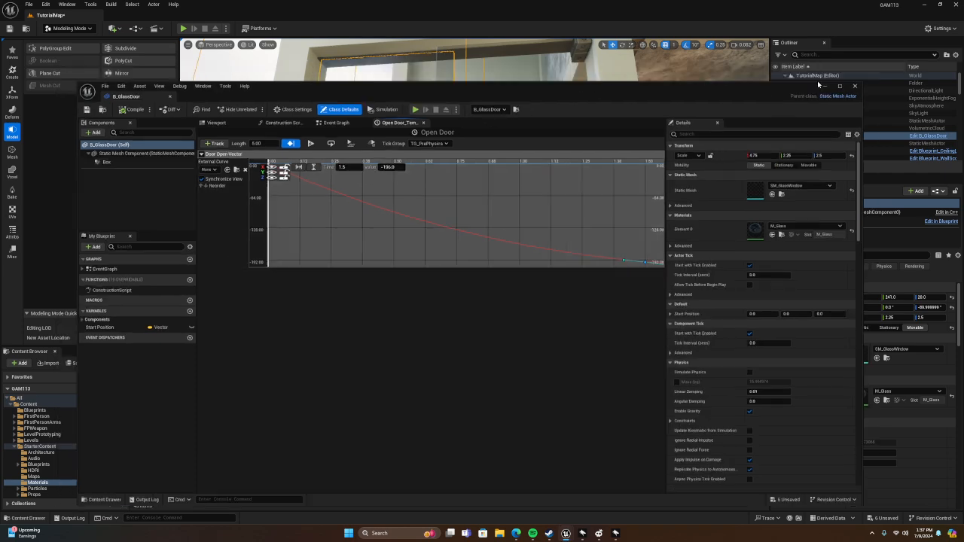
- Examine the glass doorway's frame, the surrounding pillars and the high beams and ceiling above the rooms
right_click_drag(377, 188, 348, 259)
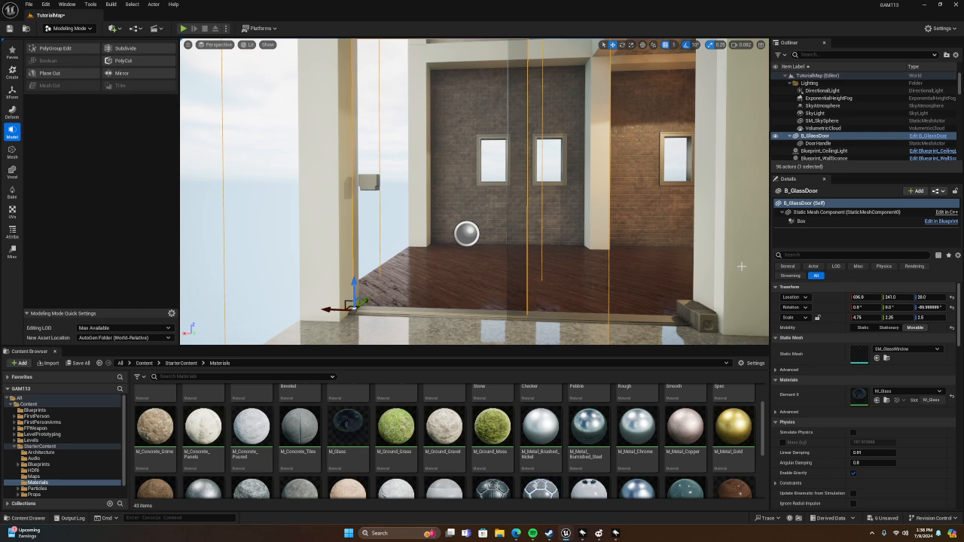
left_click(201, 188)
right_click_drag(201, 188, 239, 96)
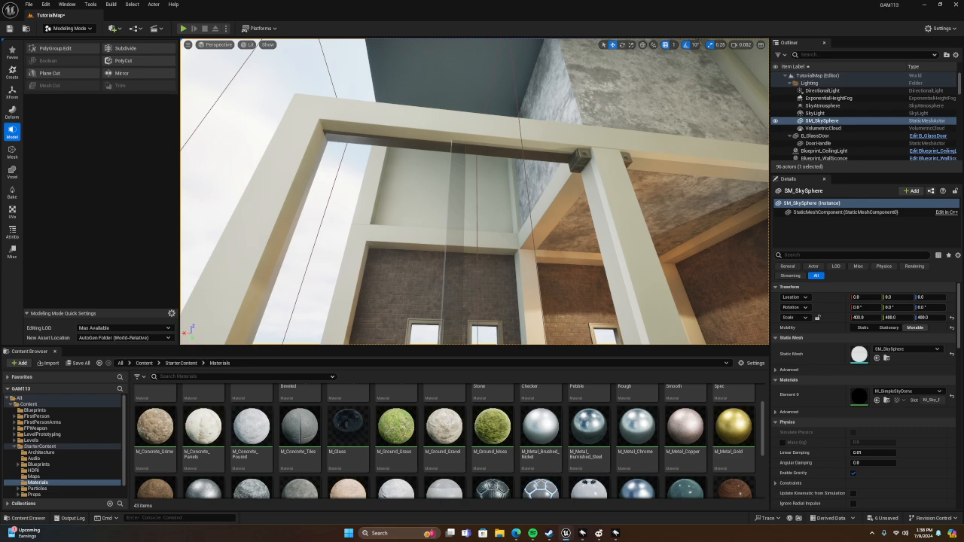
right_click_drag(482, 135, 580, 226)
key("w")
key("w")
key("s")
key("w")
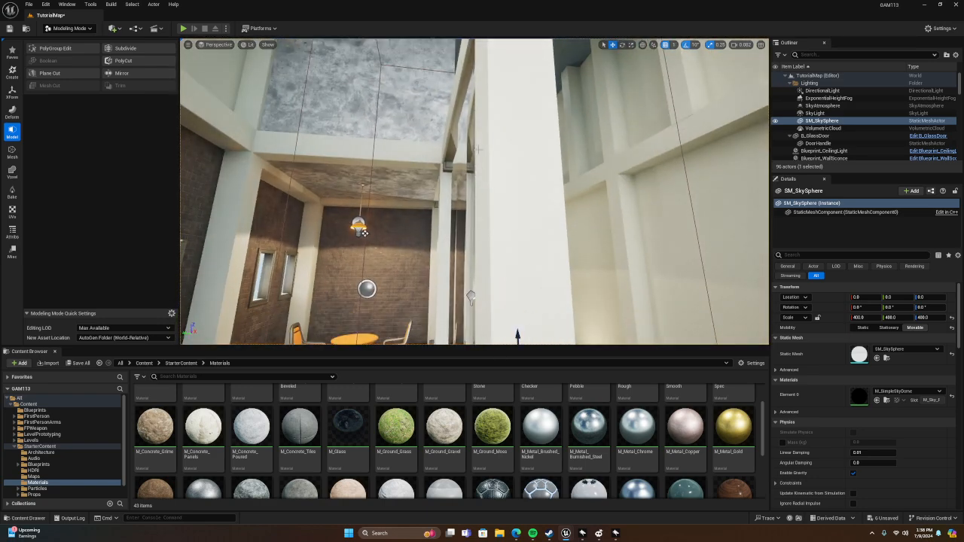
- Review the B_GlassDoor Event Graph with its overlap events and Open Door timeline, and minimise the Blueprint window
left_click(928, 136)
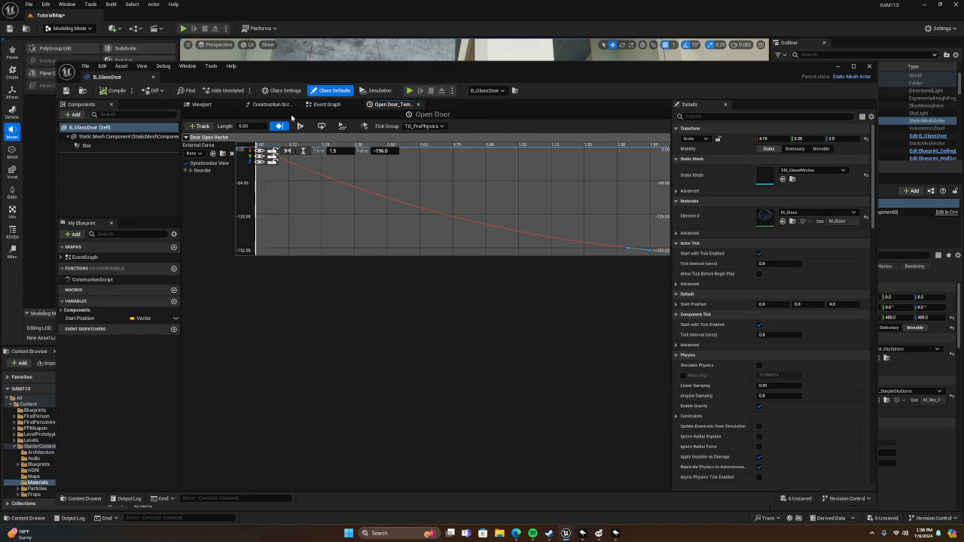
left_click(327, 104)
right_click_drag(384, 233, 399, 204)
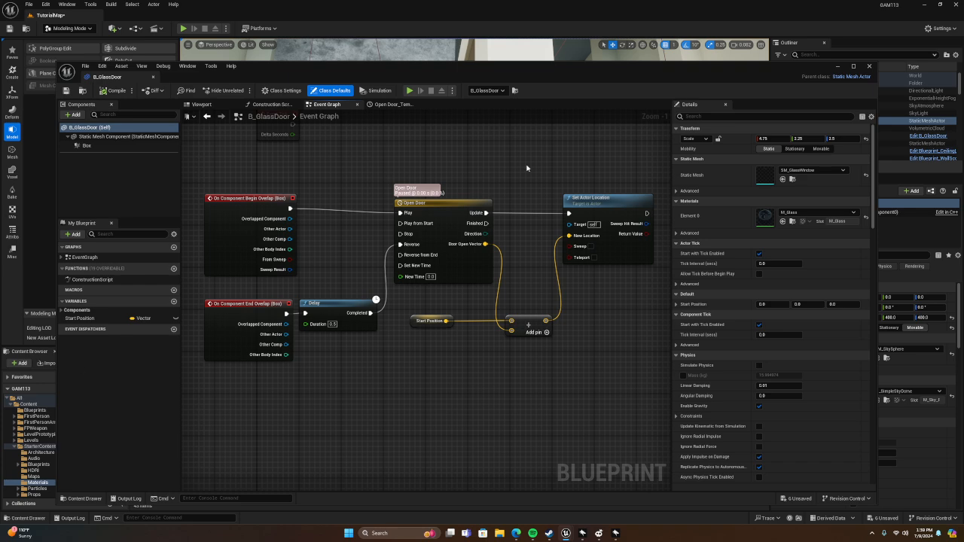
left_click(837, 68)
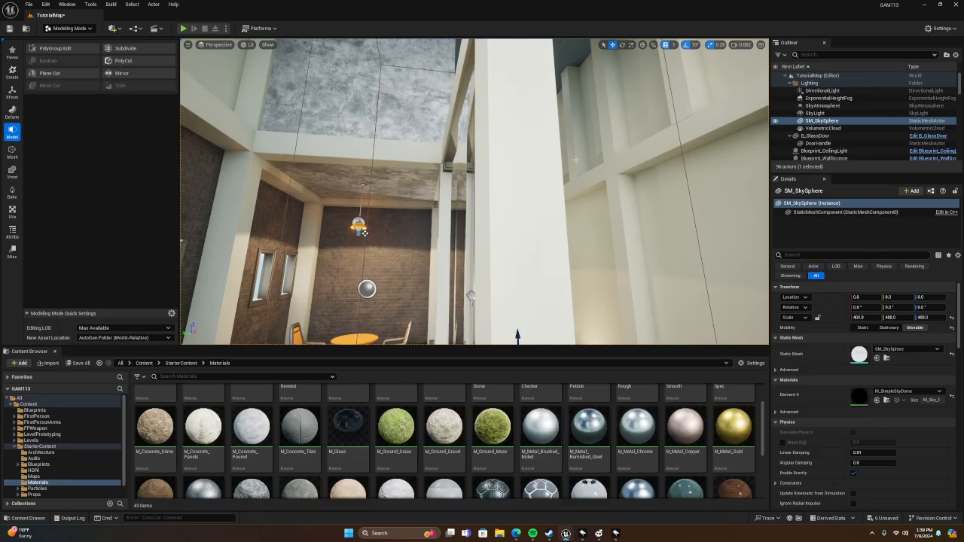
- Inspect the dining area's table, chairs and brick wall together with the adjoining hallway
right_click_drag(514, 205, 440, 256)
key("w")
key("w")
key("s")
key("w")
key("w")
key("s")
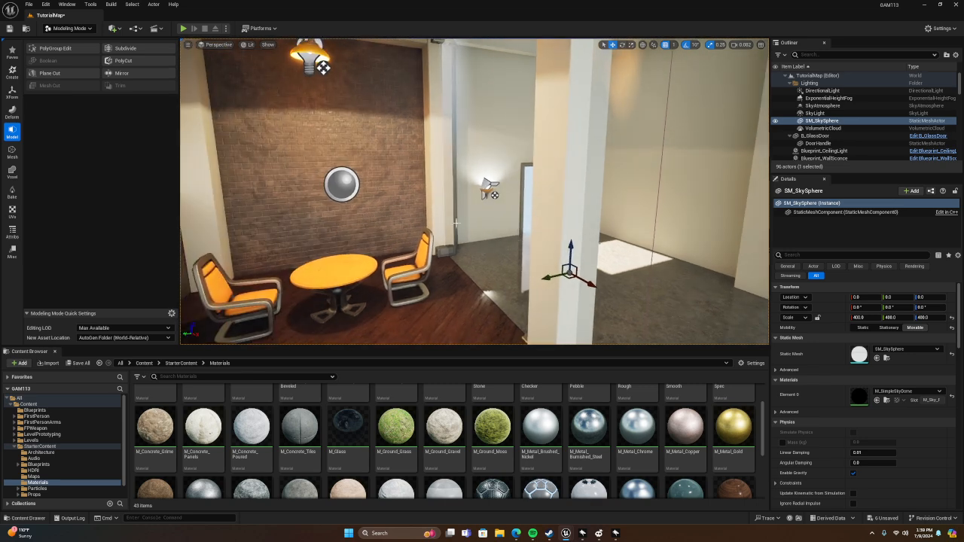